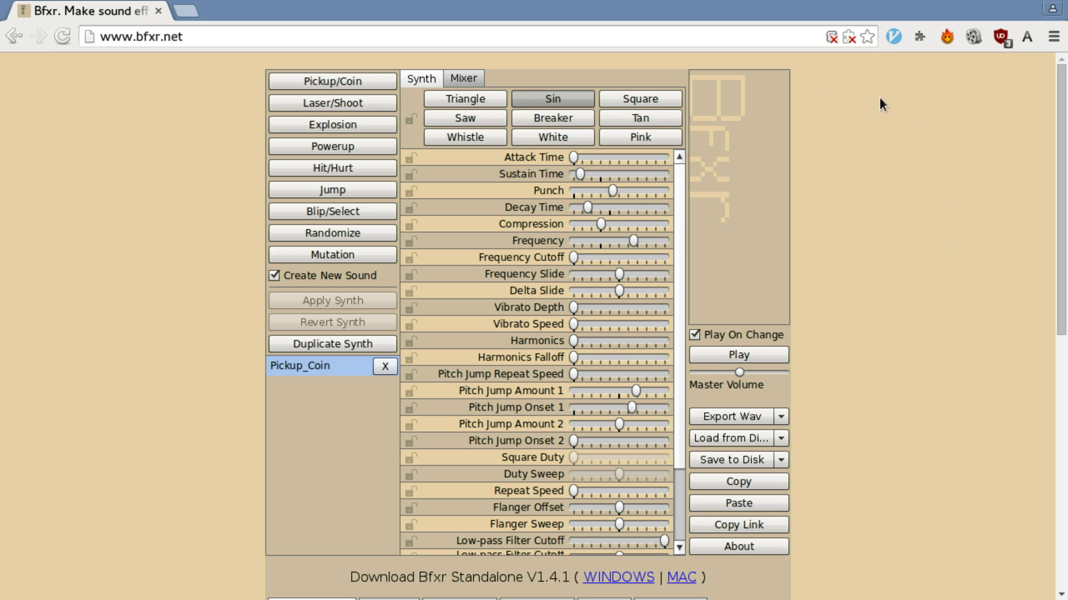
- Generate one sound of each preset: Pickup/Coin, Laser/Shoot, Explosion, Powerup, Hit/Hurt, Jump, Blip/Select
left_click(360, 83)
left_click(348, 101)
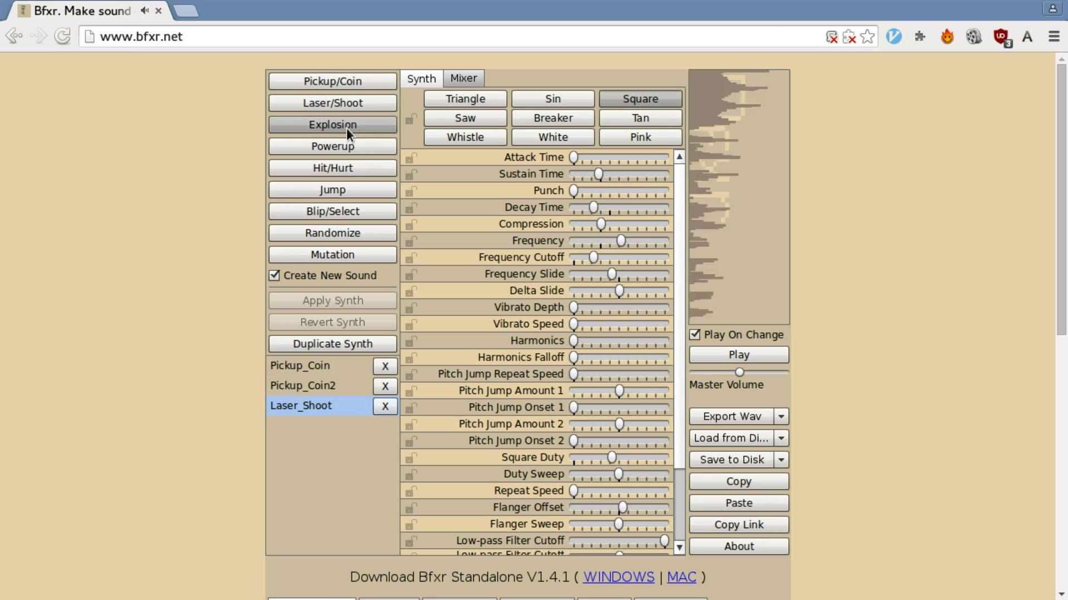
left_click(348, 126)
left_click(353, 150)
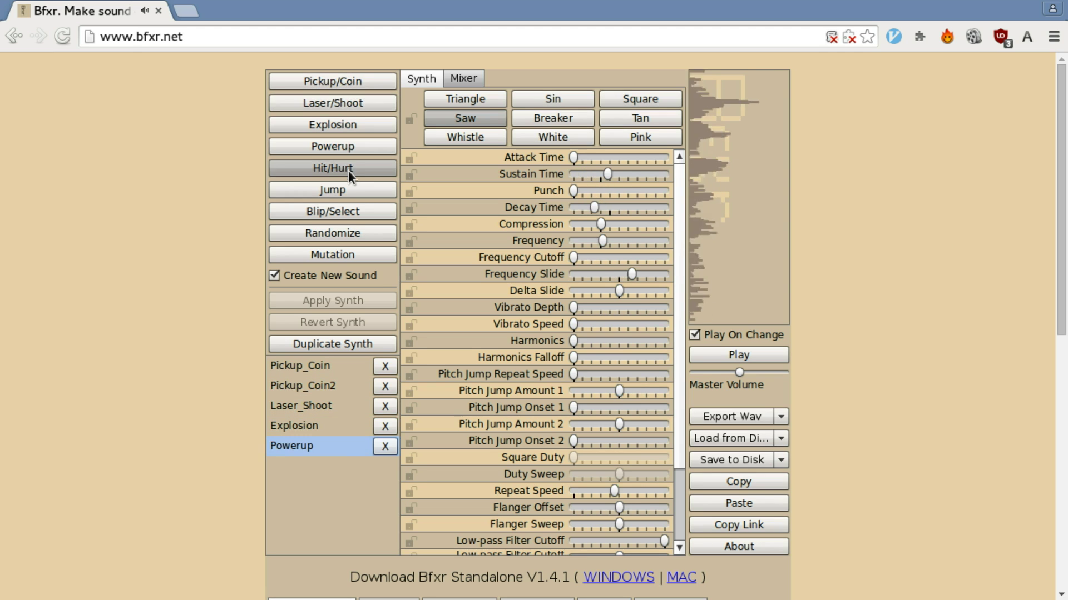
left_click(348, 172)
left_click(343, 188)
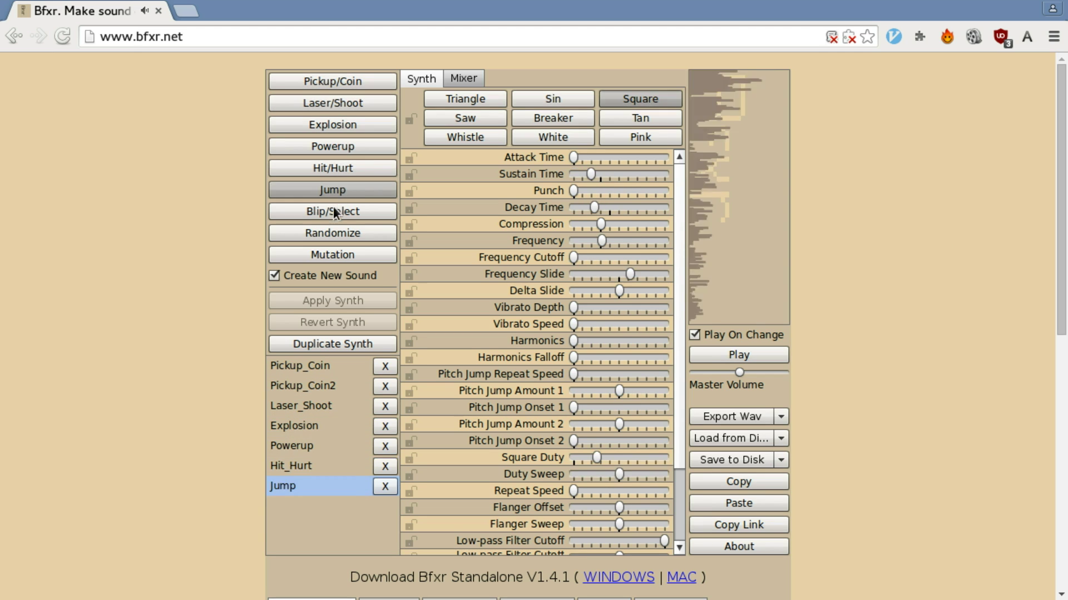
left_click(332, 211)
- Add several fully random sounds with Randomize
left_click(334, 230)
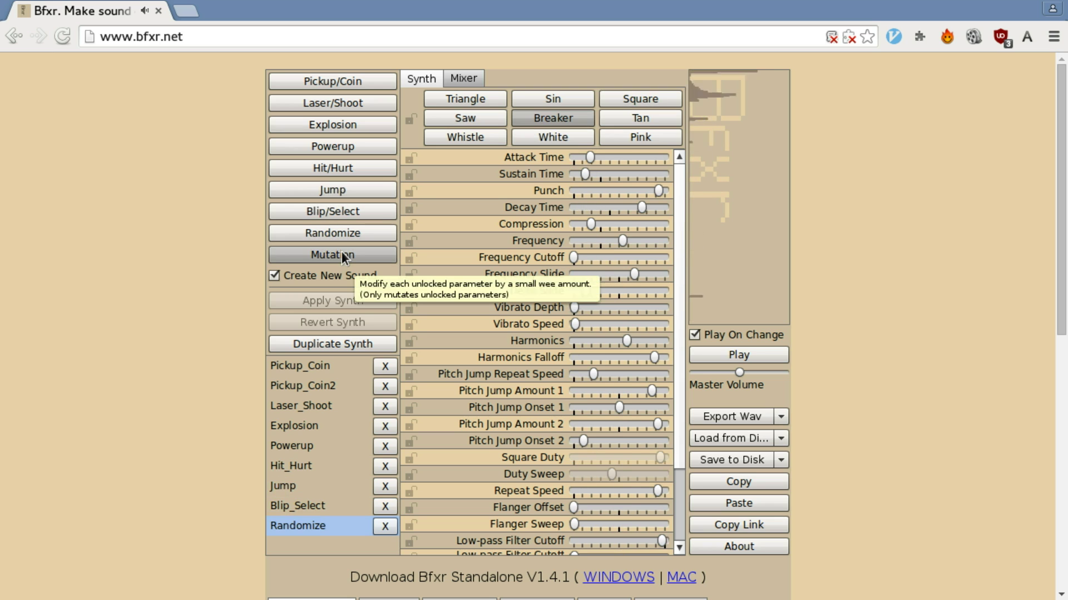
left_click(341, 251)
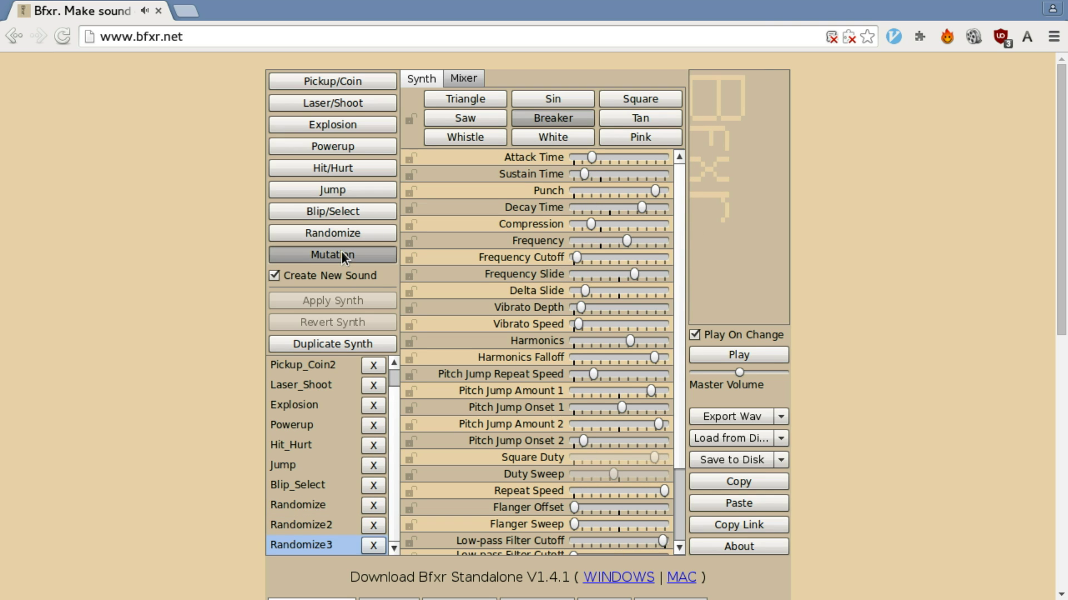
left_click(341, 251)
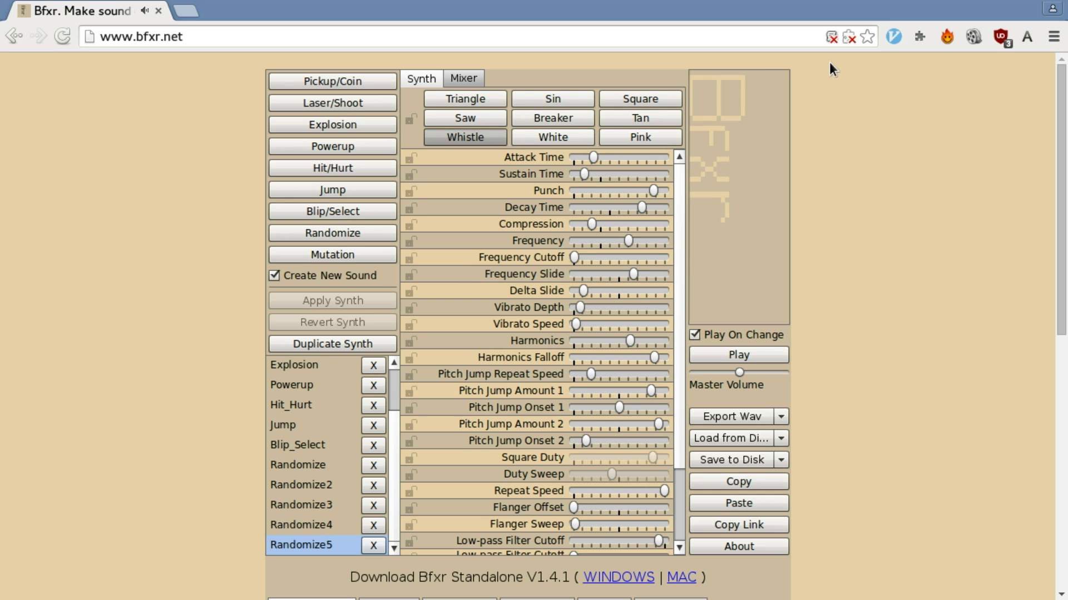
- Select the page address, then add Powerup, Pickup/Coin, Laser/Shoot, Explosion and Powerup sounds
left_click(178, 48)
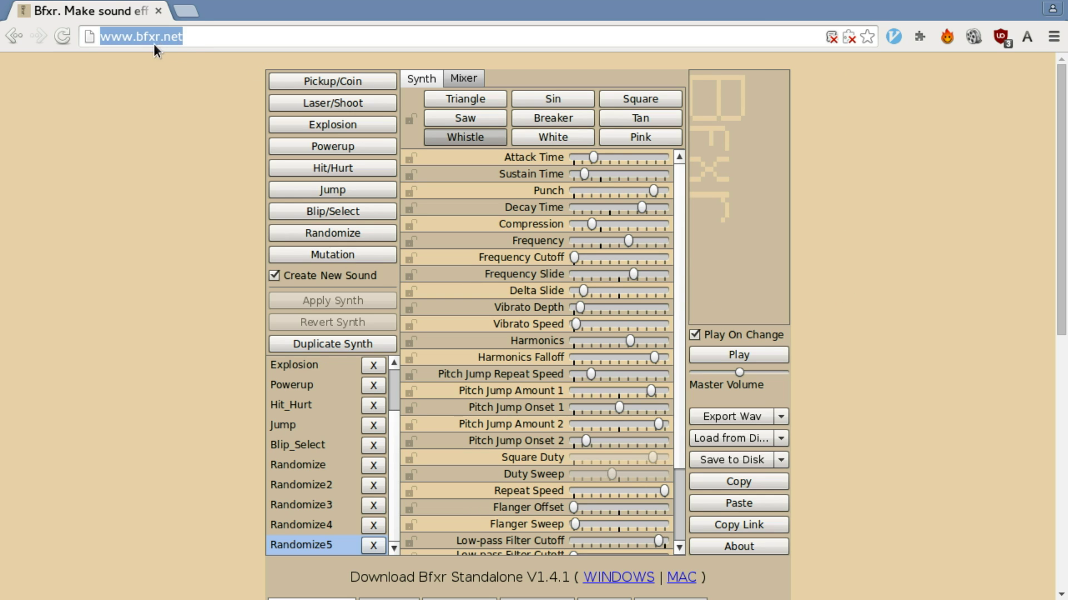
left_click_drag(134, 43, 267, 43)
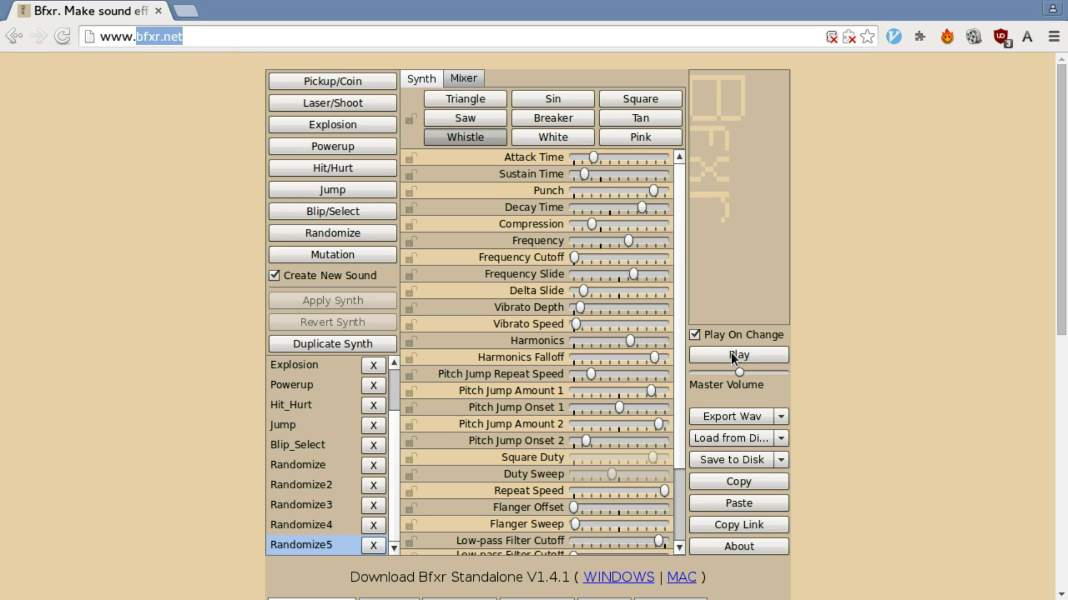
left_click(323, 147)
left_click(311, 85)
left_click(313, 103)
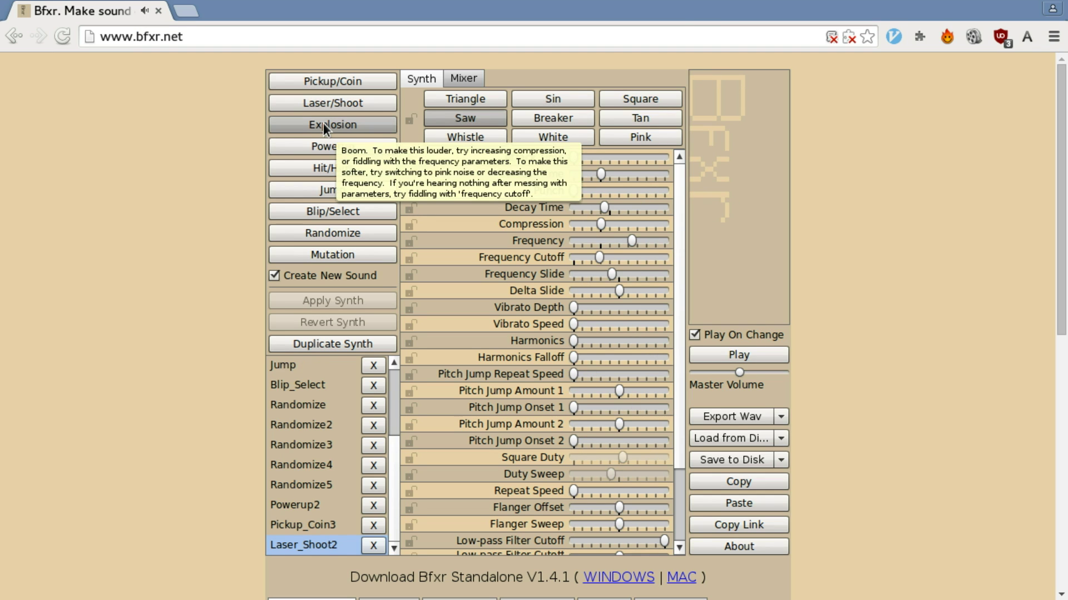
left_click(323, 122)
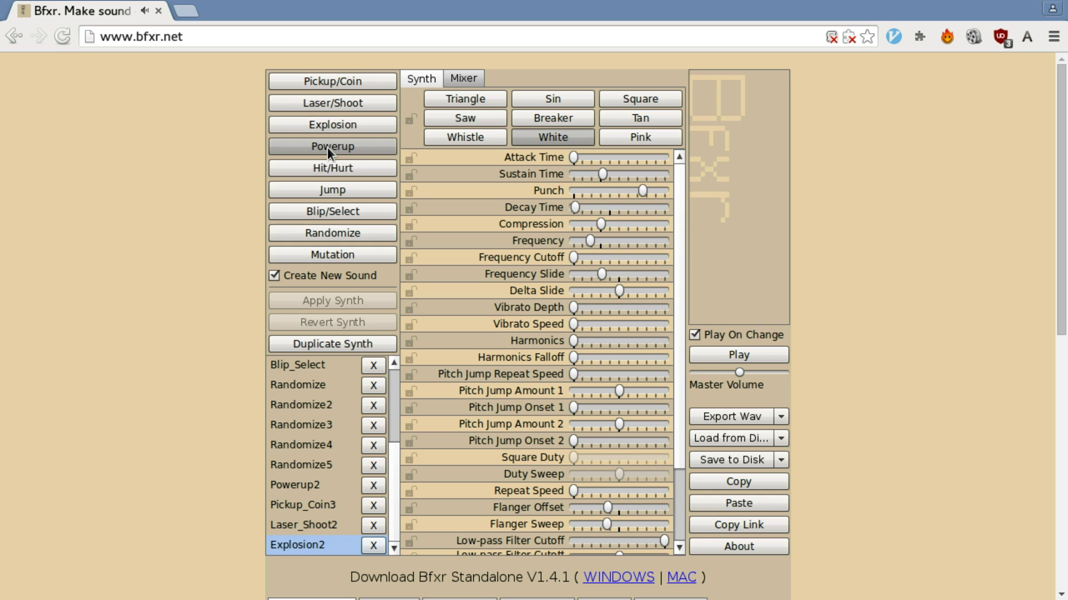
left_click(327, 147)
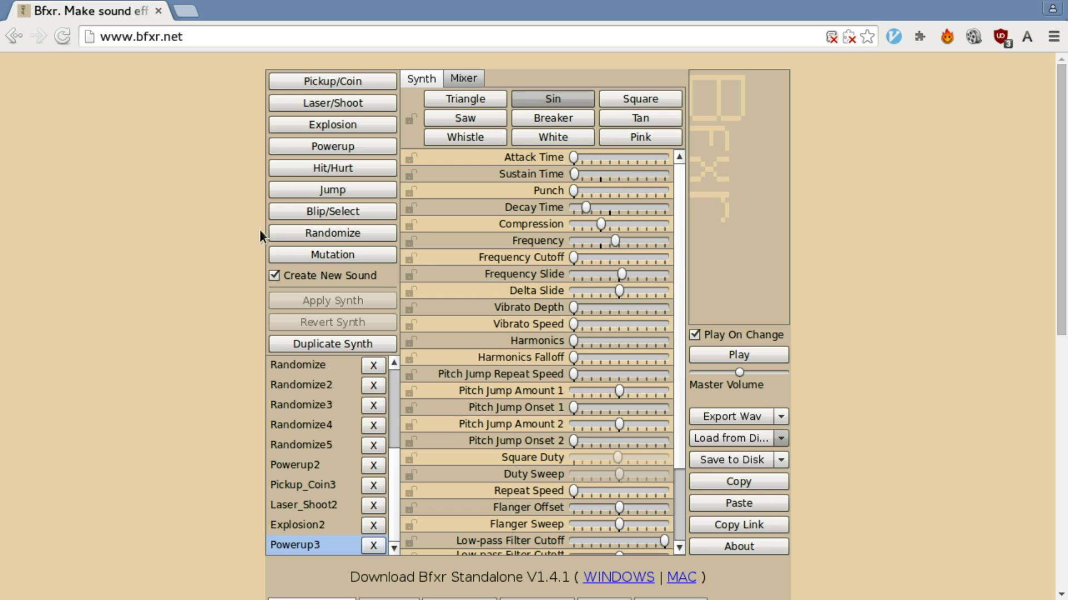
- Add Hit/Hurt, Powerup, Pickup/Coin, Laser/Shoot, Explosion and Powerup variants, reaching Powerup5
left_click(305, 167)
left_click(322, 151)
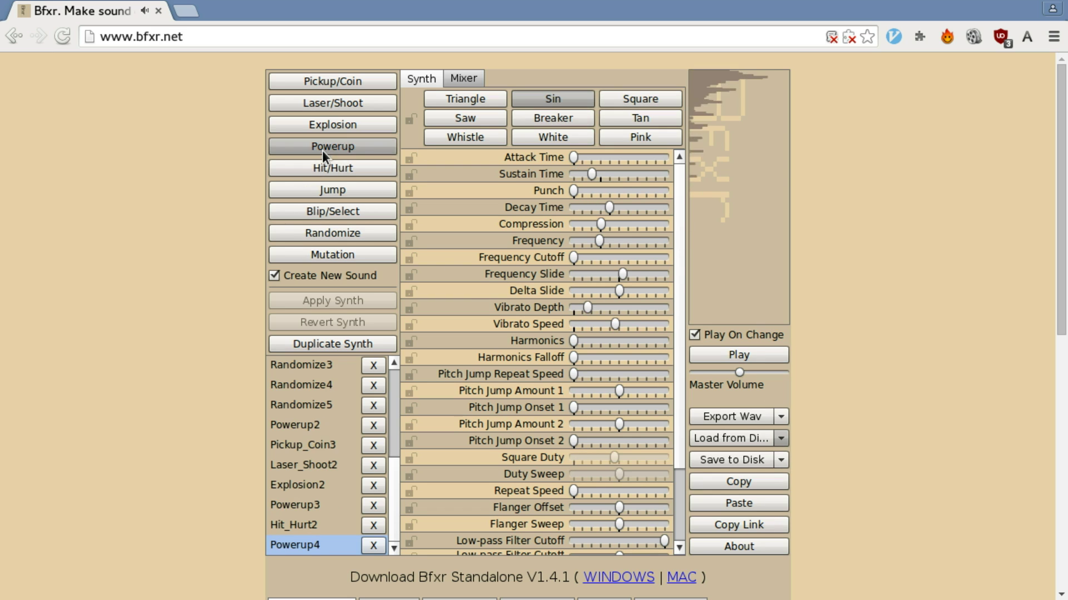
left_click(364, 87)
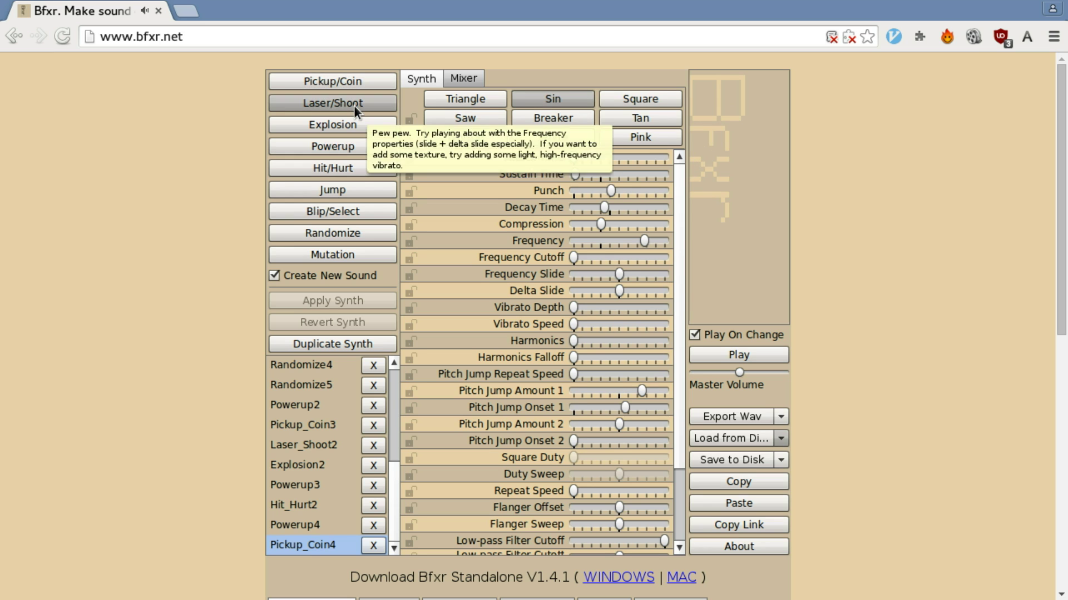
left_click(353, 106)
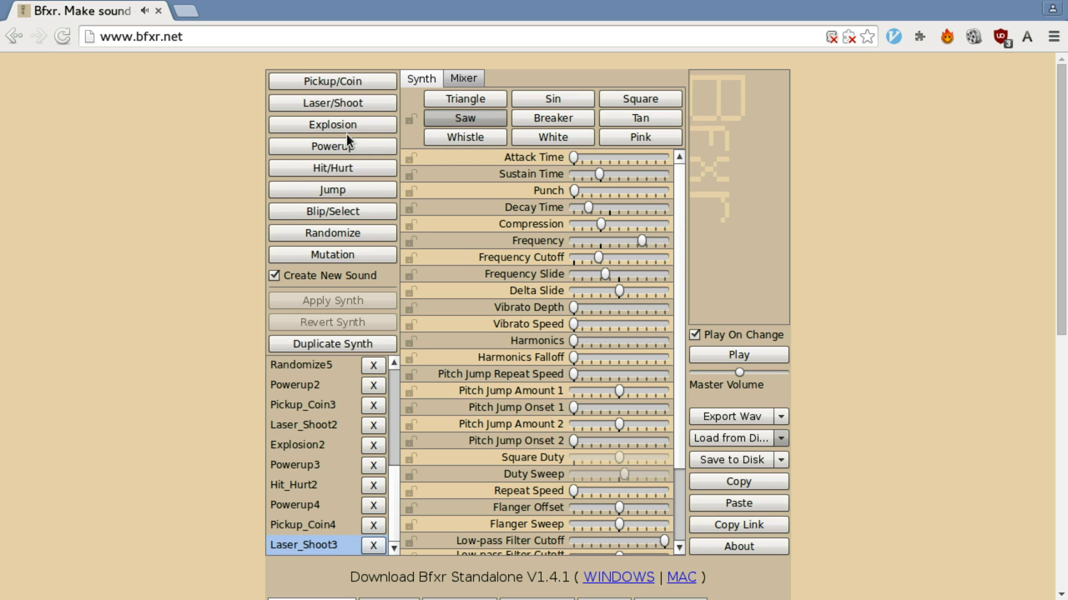
left_click(346, 131)
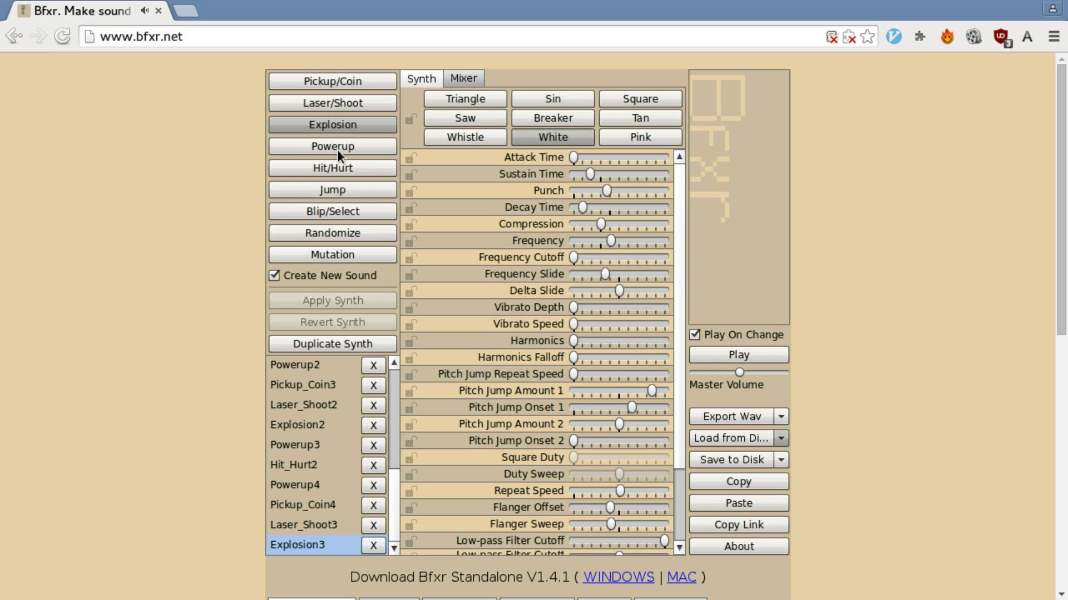
left_click(337, 149)
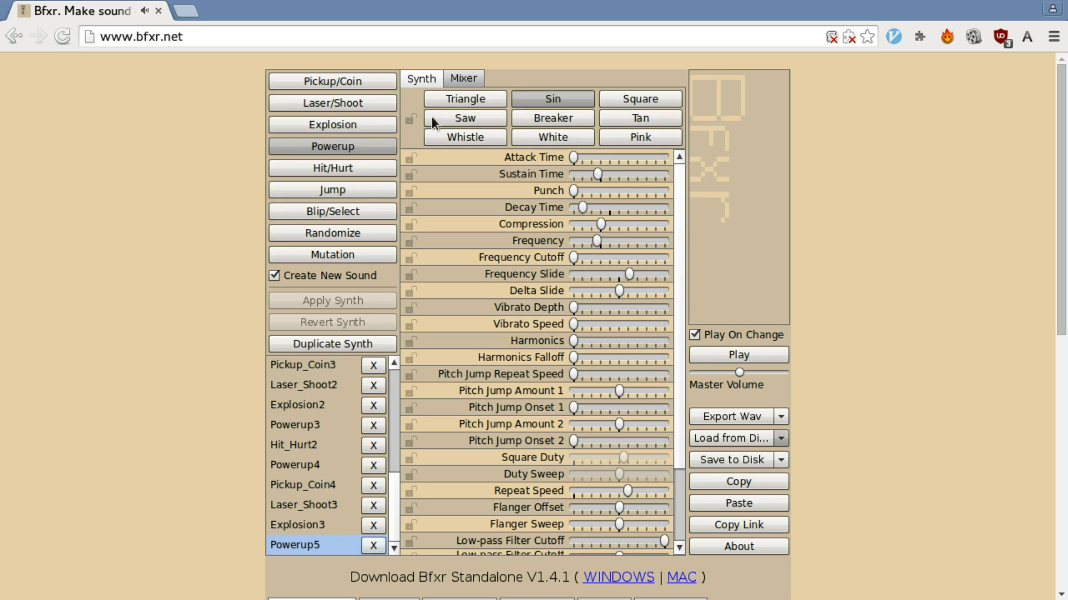
- Add another Blip_Select sound from the synth editor
left_click(458, 76)
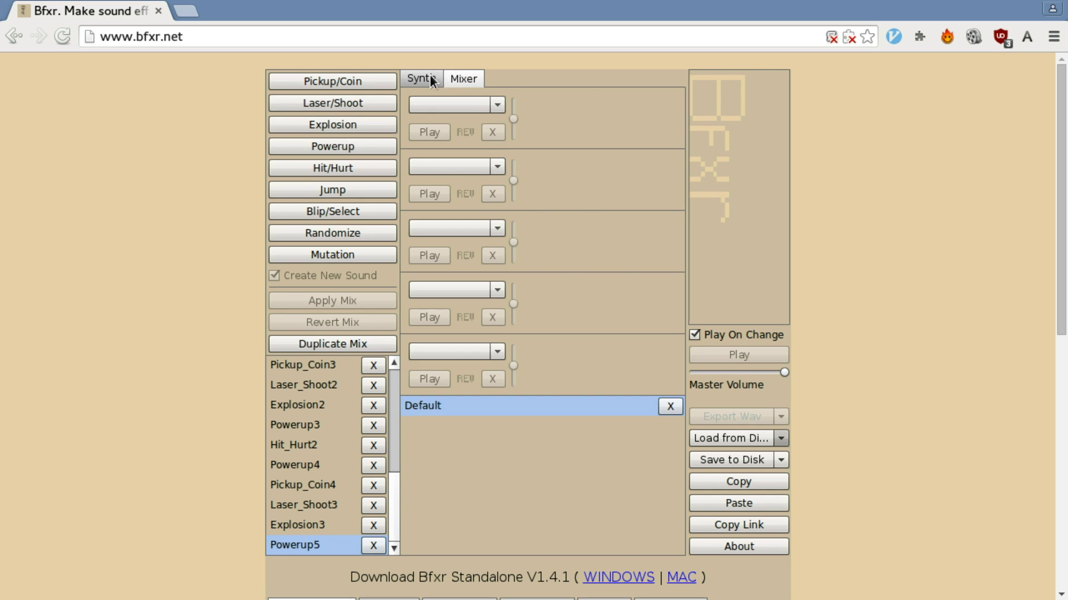
left_click(429, 77)
left_click(341, 212)
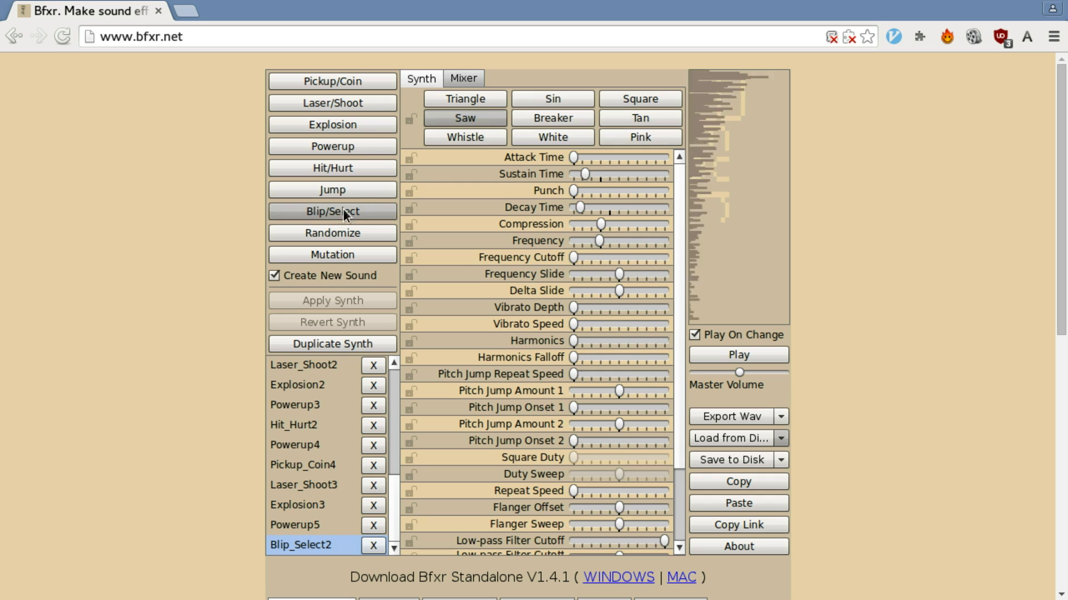
- Set mixer tracks one to three to Explosion, Explosion and Blip_Select
left_click(472, 75)
left_click(494, 104)
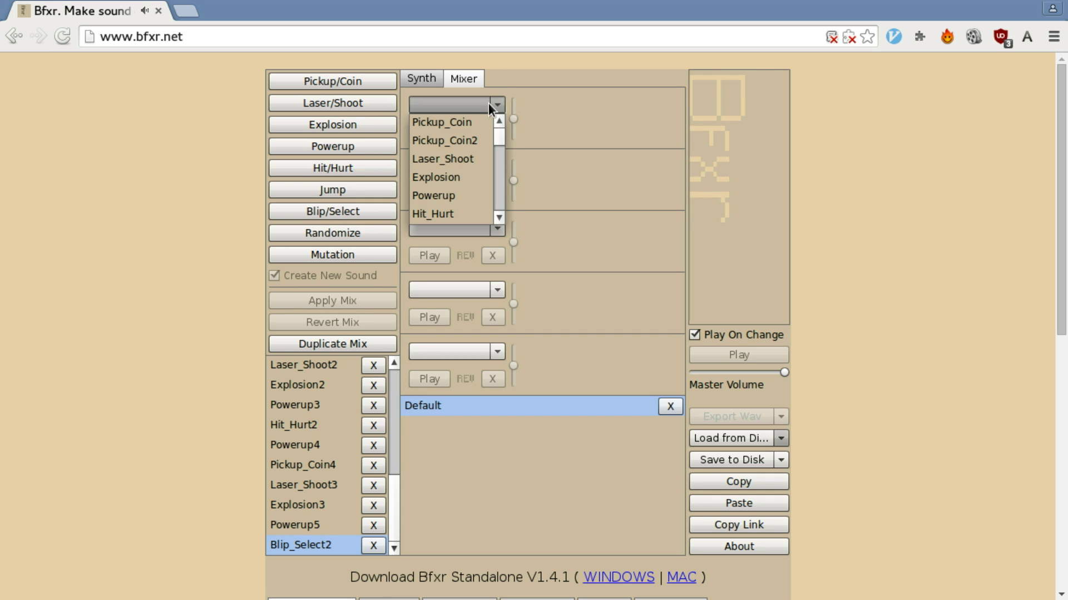
left_click(448, 175)
left_click(442, 239)
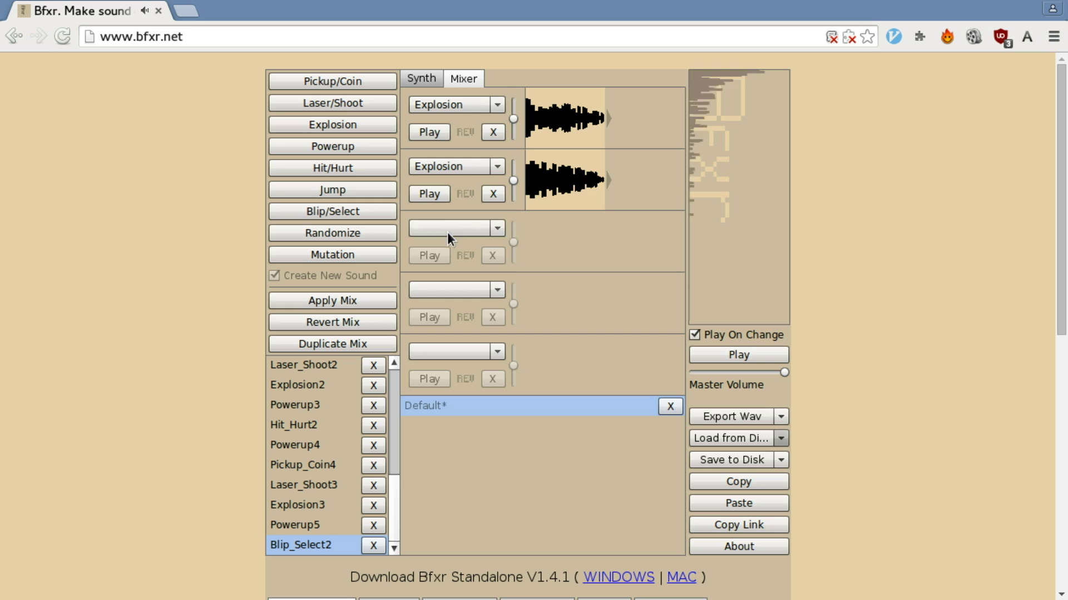
left_click(494, 228)
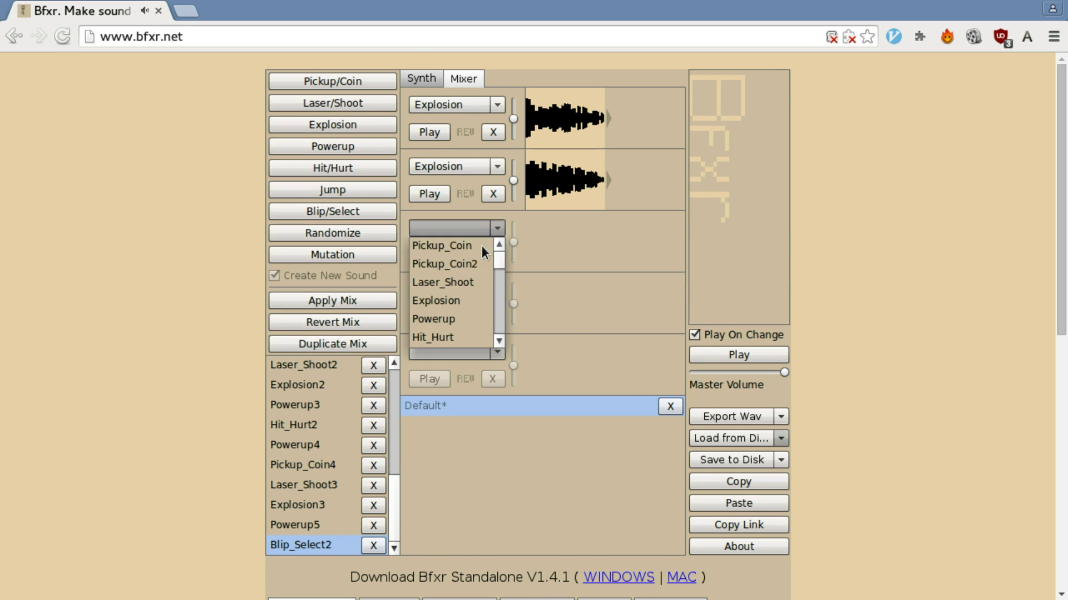
scroll(467, 284, "down", 1)
scroll(458, 280, "down", 1)
left_click(460, 275)
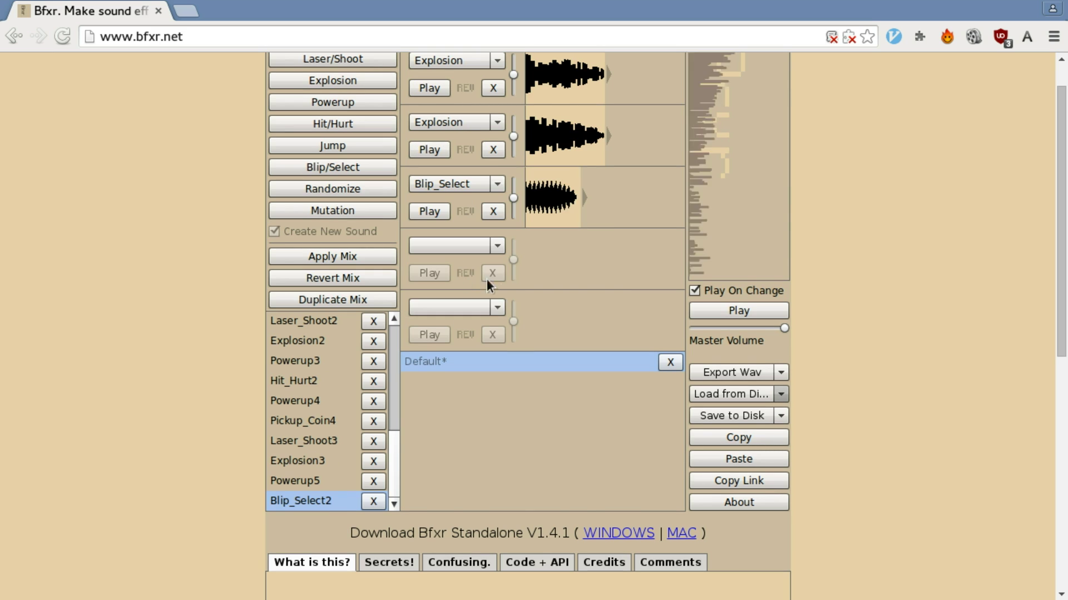
- Set tracks four and five to Pickup_Coin and Randomize4, then play the mix
left_click(498, 245)
scroll(452, 268, "up", 1)
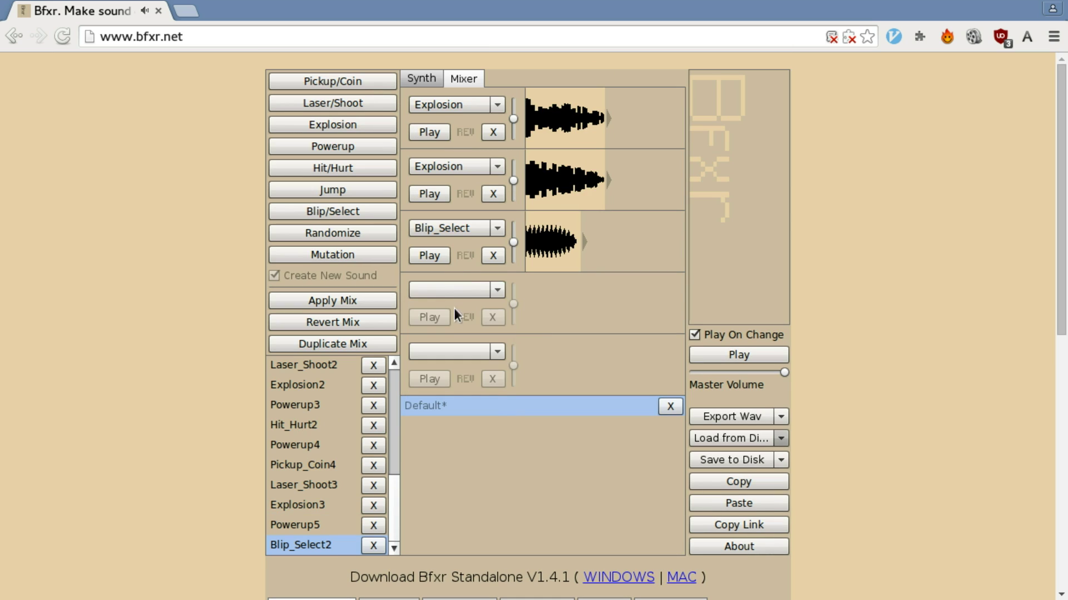
left_click(471, 288)
left_click(461, 308)
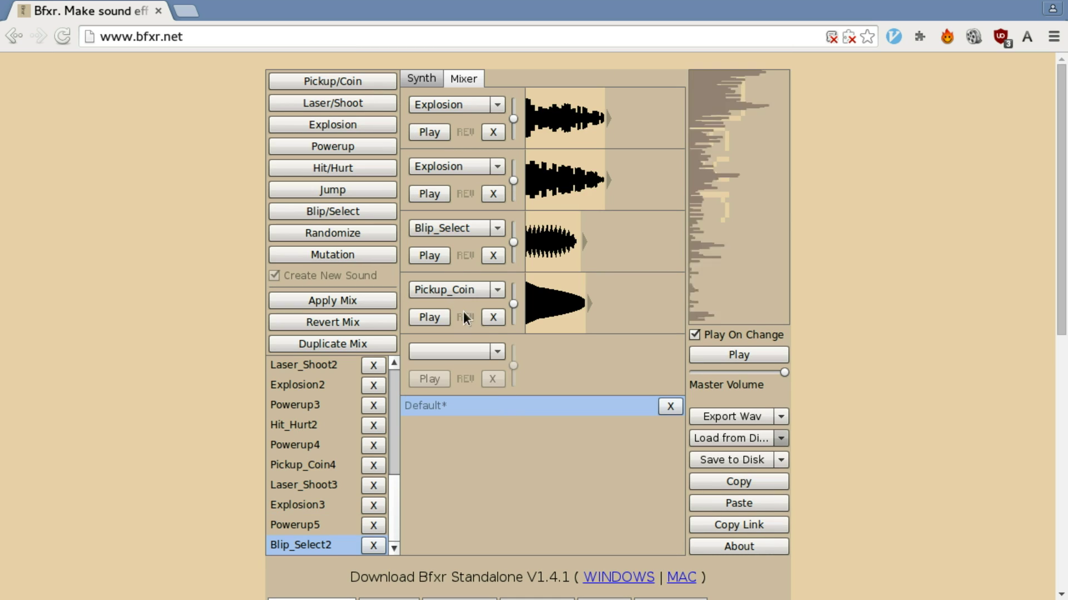
left_click(494, 352)
scroll(468, 384, "down", 2)
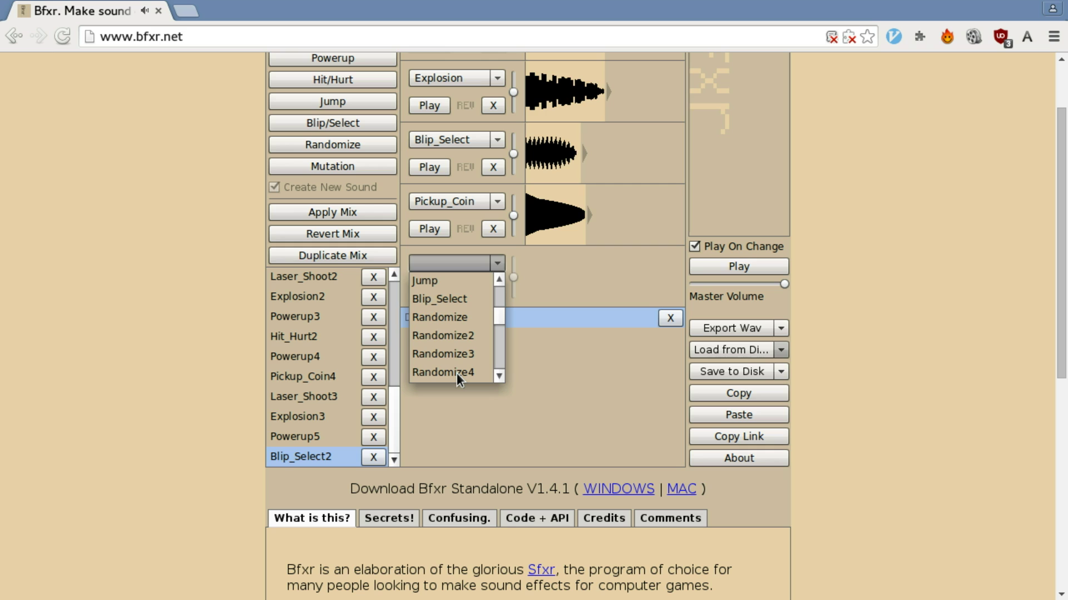
left_click(457, 373)
scroll(572, 394, "up", 2)
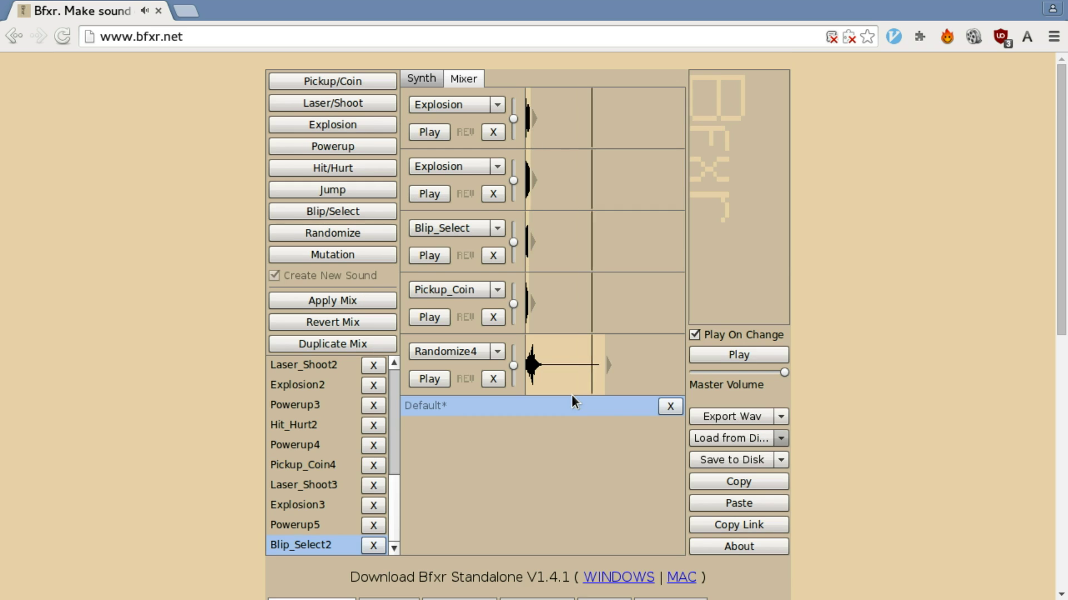
left_click(739, 357)
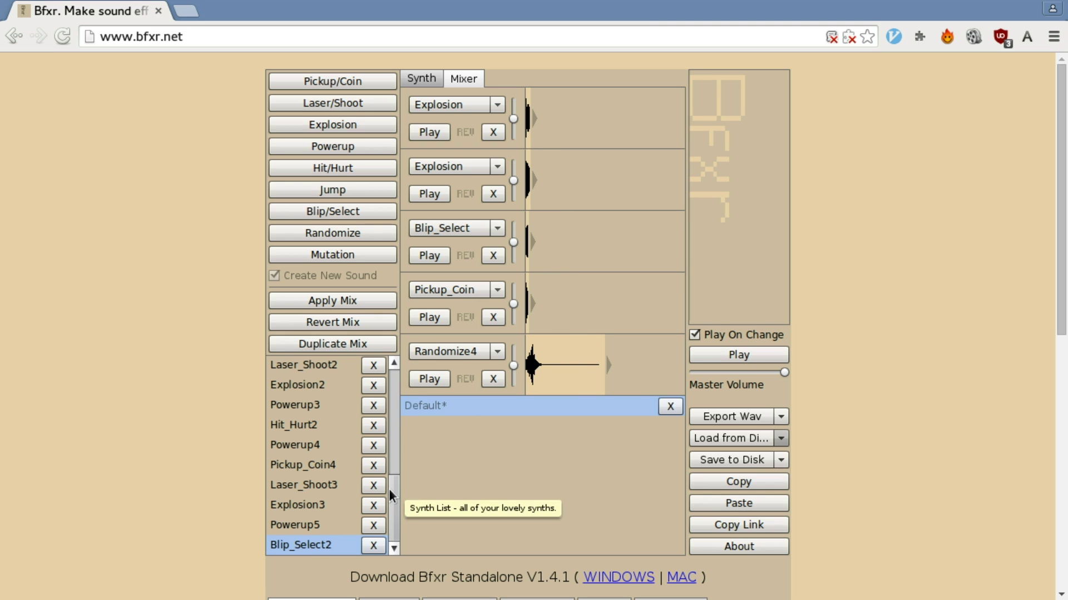
scroll(388, 489, "up", 2)
scroll(392, 408, "up", 3)
scroll(397, 405, "up", 1)
scroll(397, 405, "down", 3)
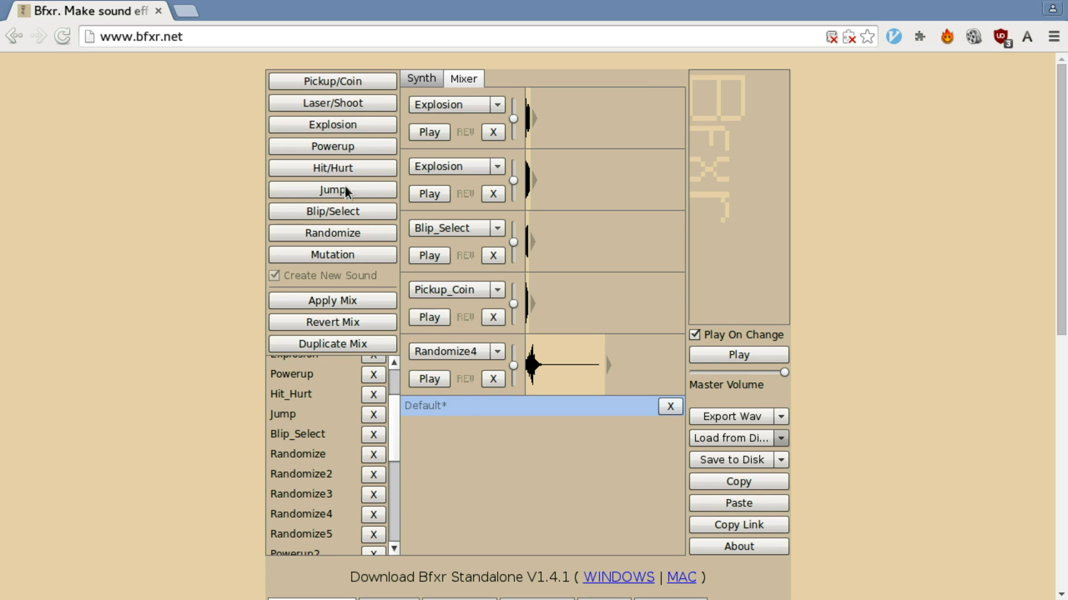
- Add Pickup_Coin5, Laser_Shoot4 and jump sounds Jump2 through Jump7 to the history
left_click(332, 83)
left_click(329, 102)
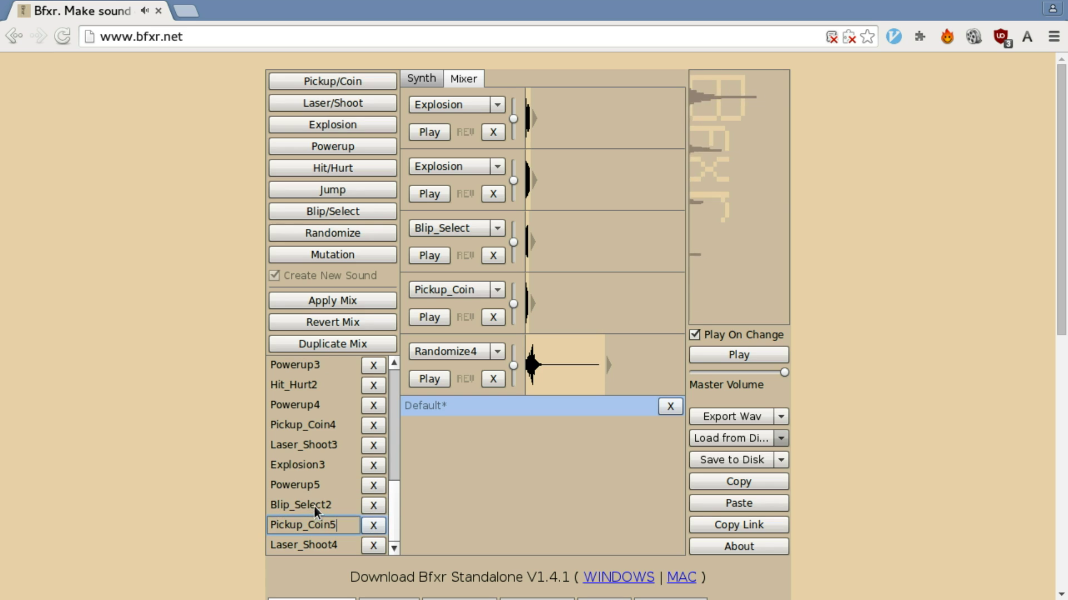
left_click(314, 506)
left_click(341, 182)
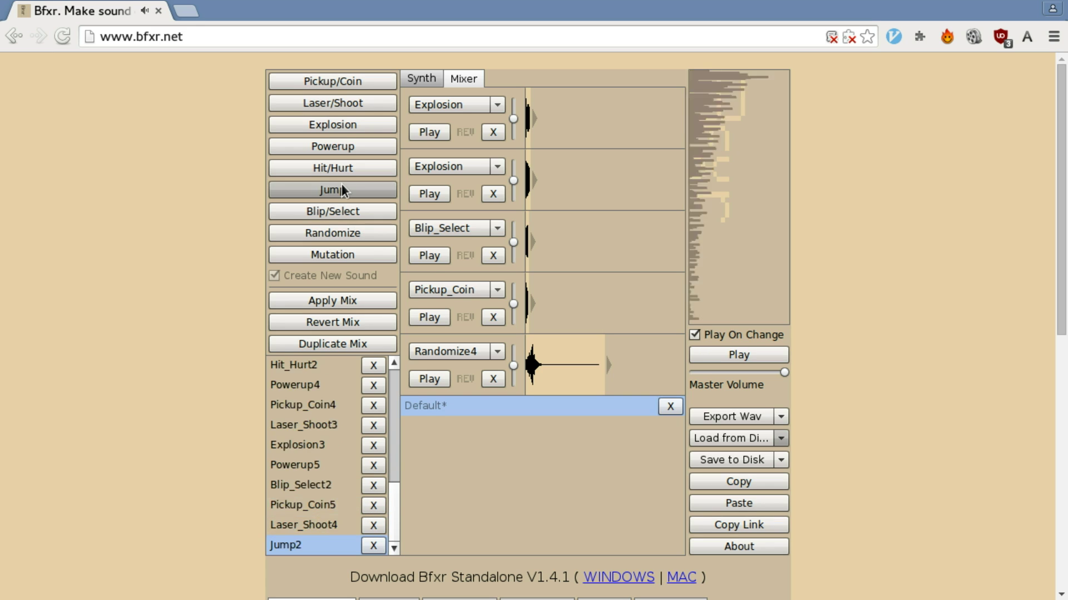
left_click(341, 183)
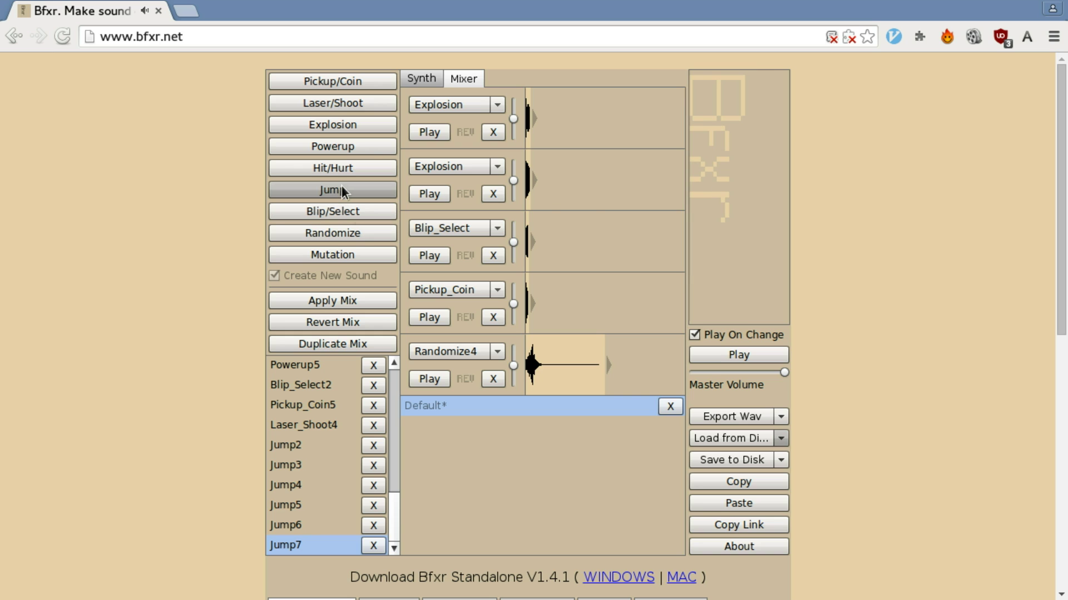
- Select Jump6, then generate Randomize6 through Randomize12 with repeated Randomize
left_click(306, 526)
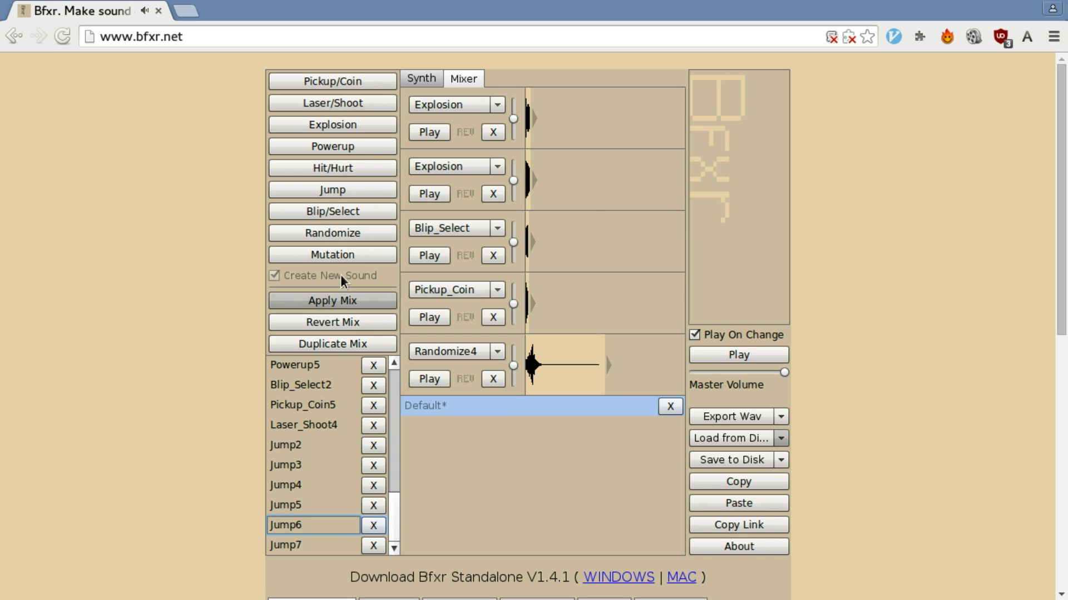
left_click(325, 235)
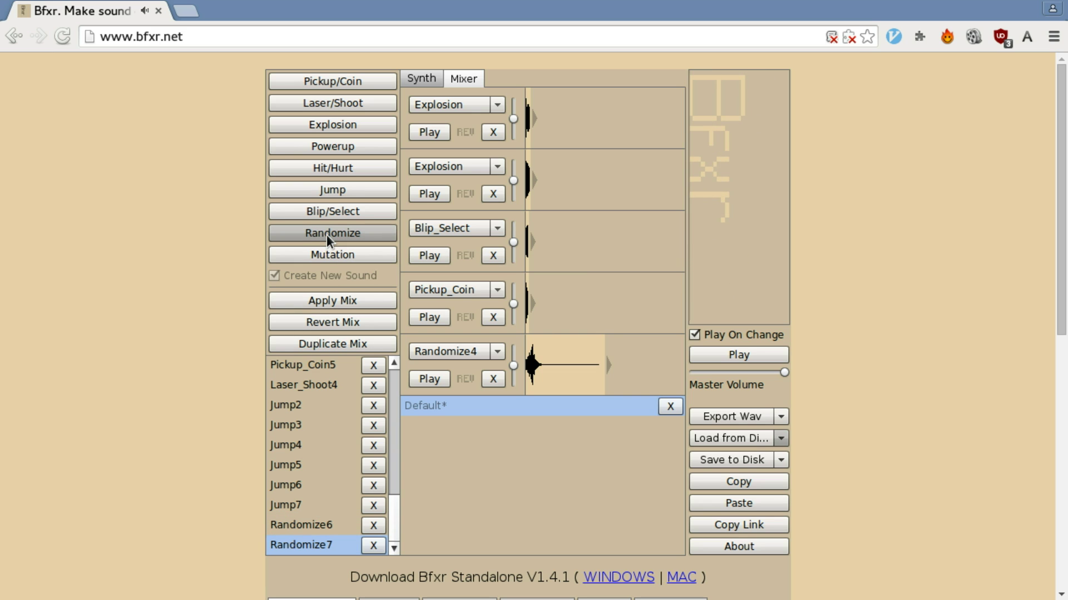
left_click(327, 234)
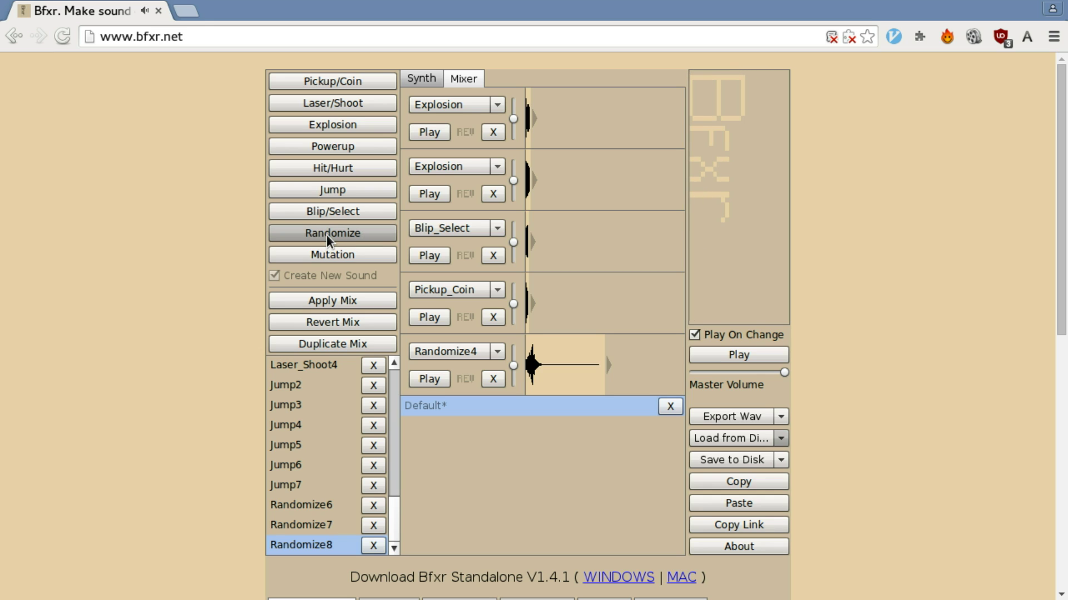
left_click(325, 234)
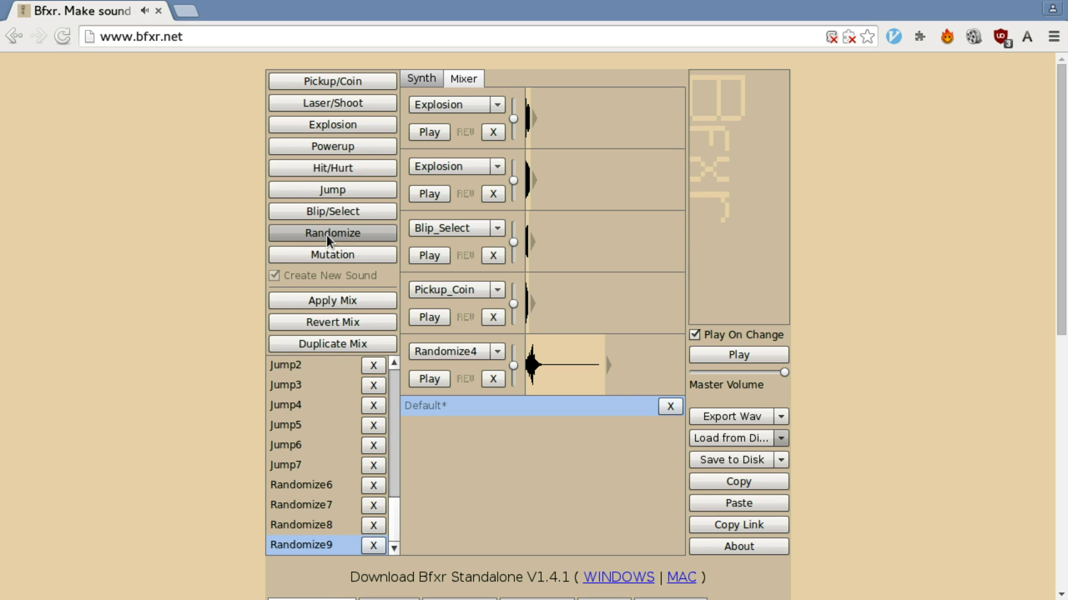
left_click(326, 235)
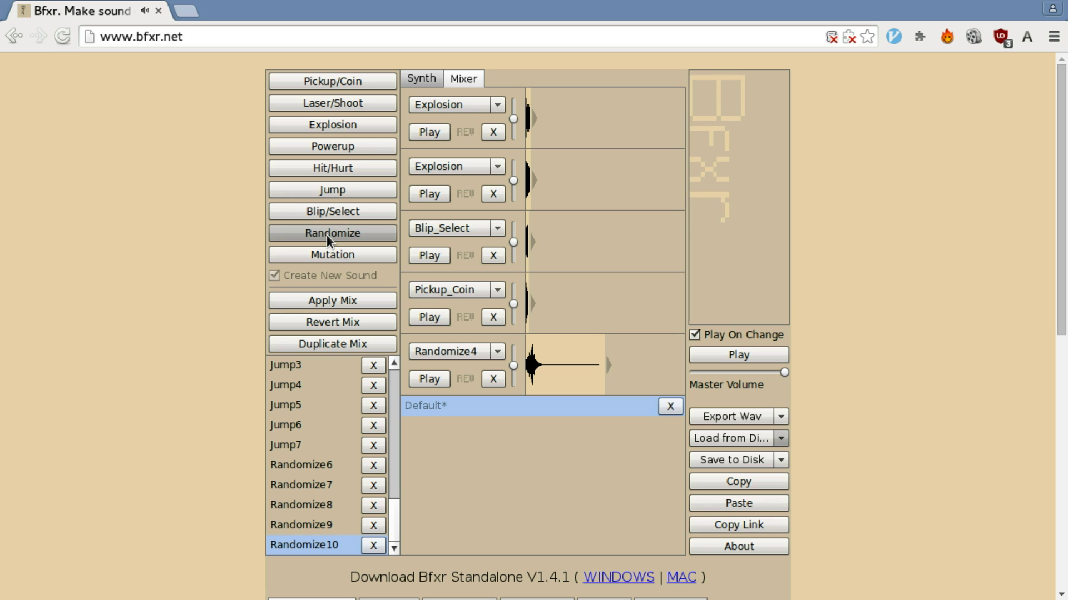
left_click(326, 234)
left_click(326, 235)
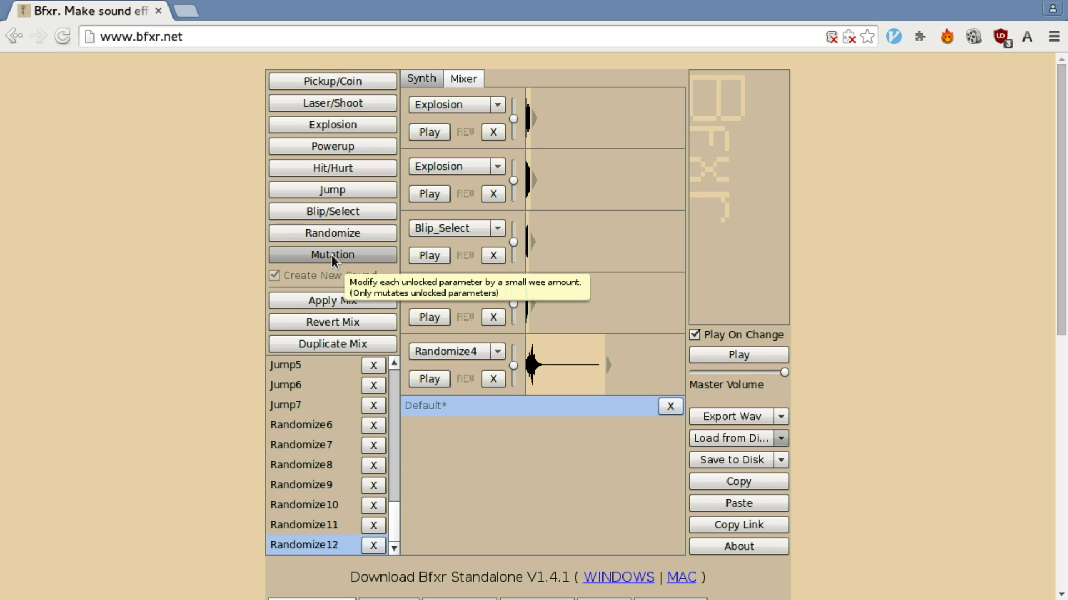
- Mutate the current sound repeatedly, creating Randomize13 through Randomize19
left_click(350, 257)
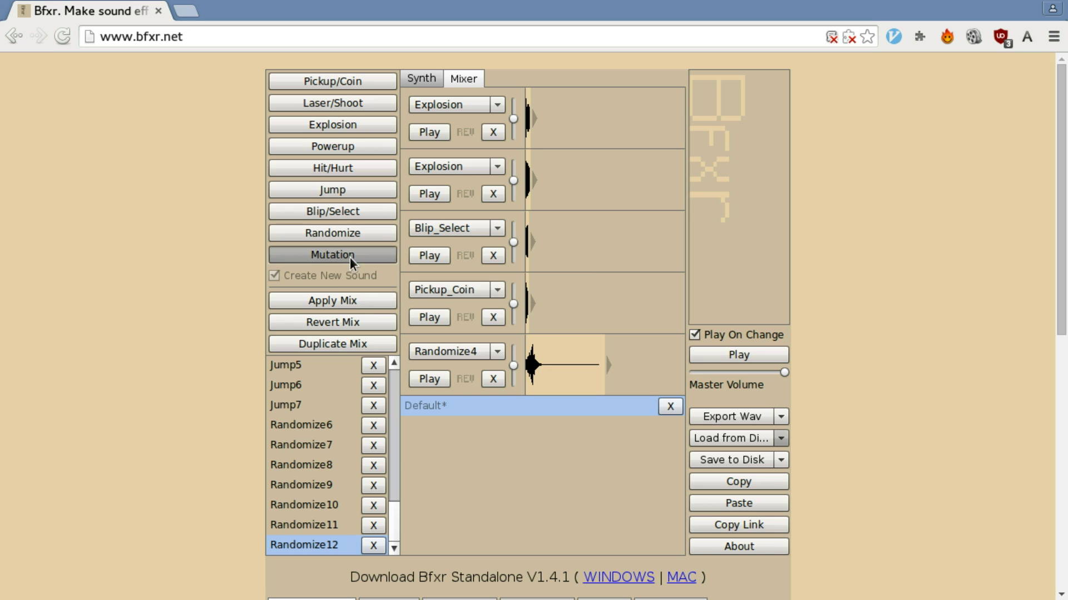
left_click(381, 259)
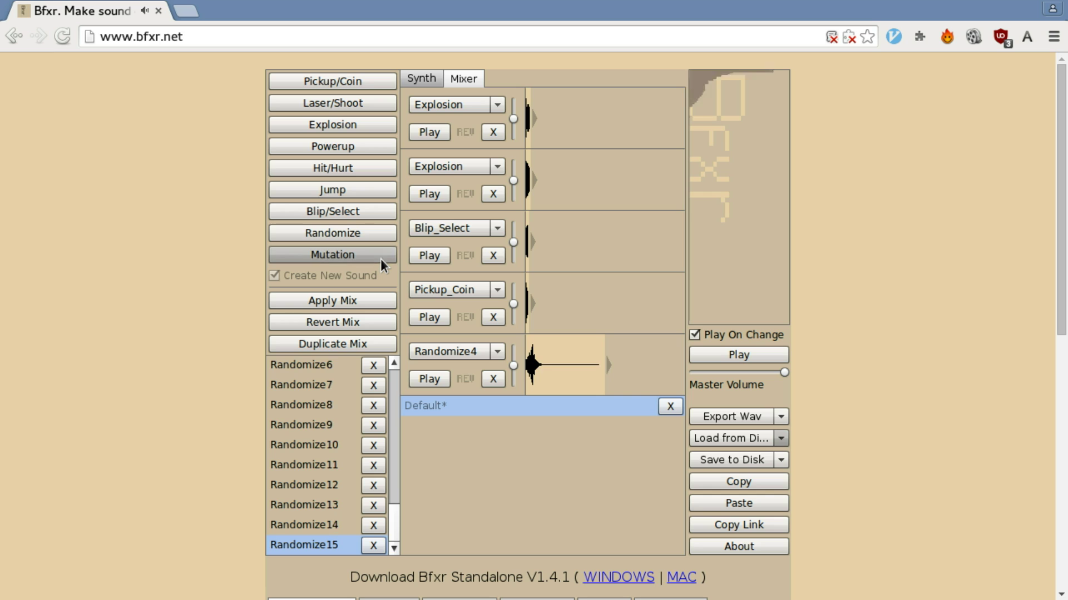
left_click(380, 259)
left_click(380, 259)
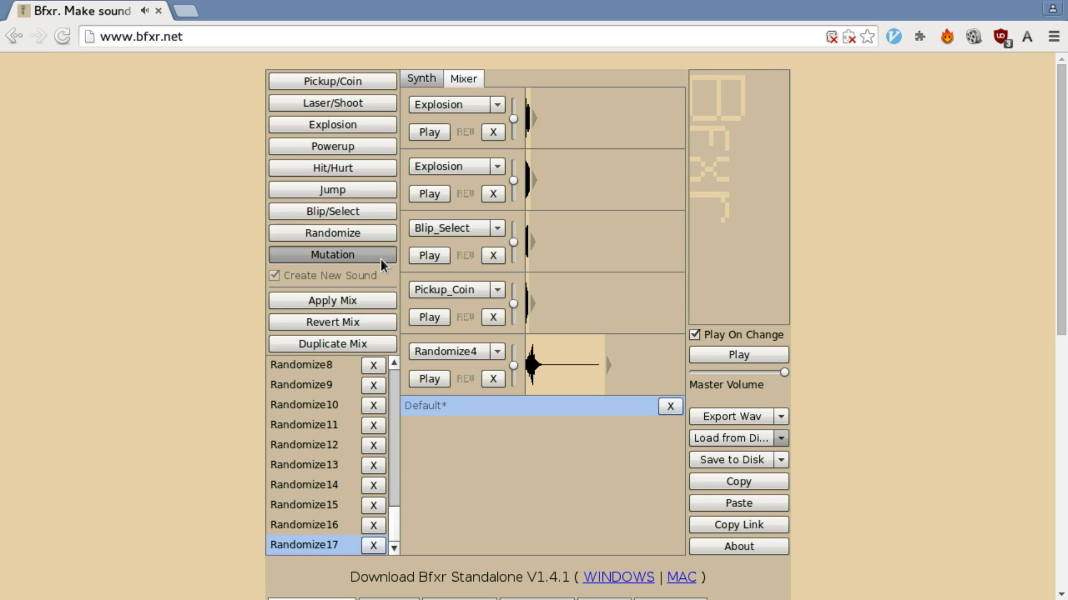
- Audition Randomize11, Randomize13 and Randomize12 from the sound list
left_click(324, 380)
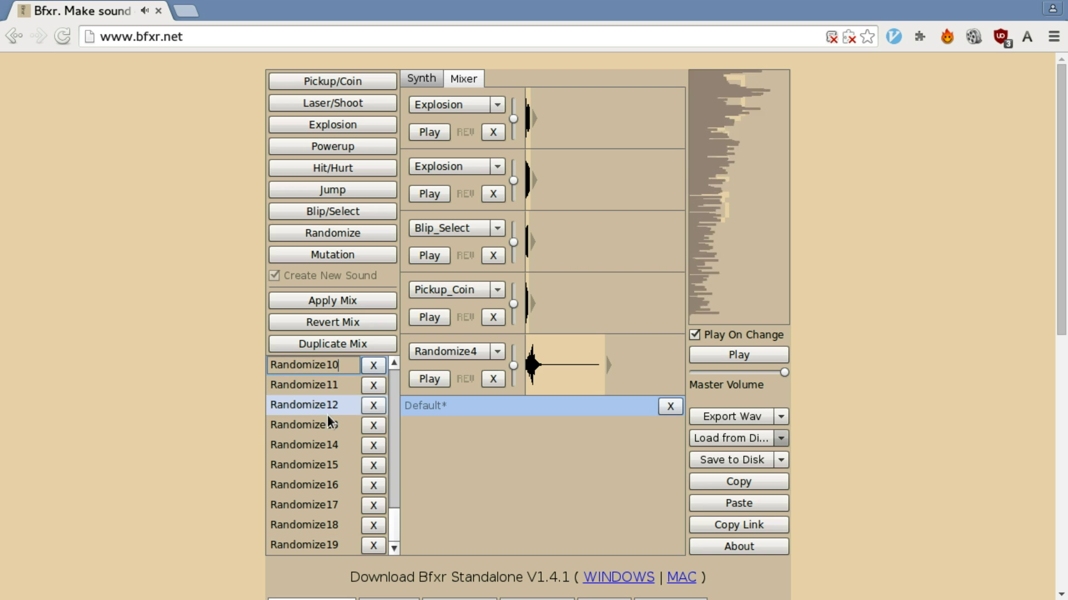
left_click(329, 417)
left_click(332, 406)
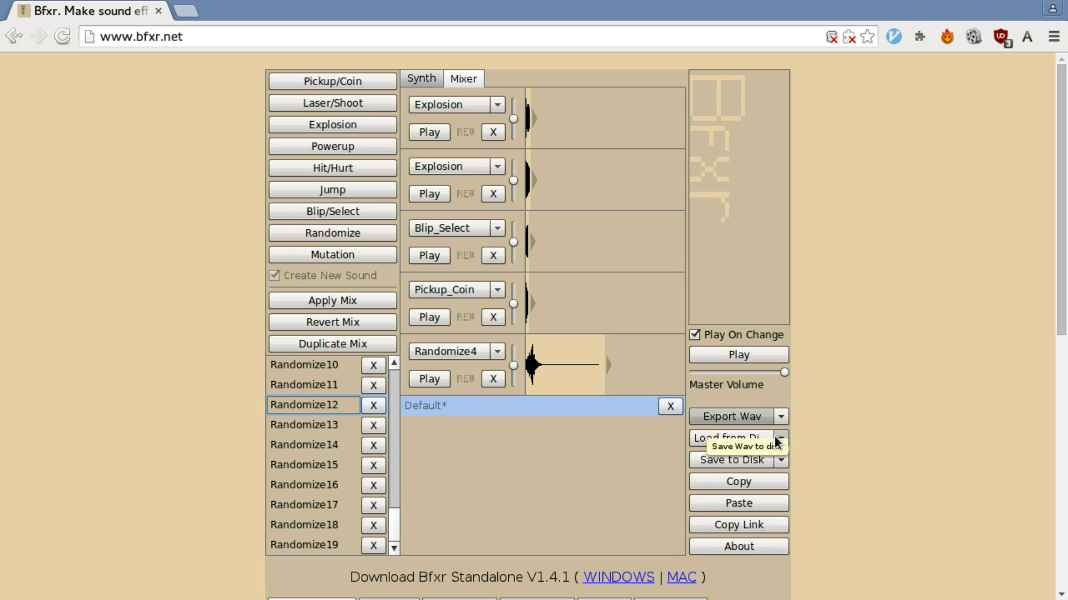
left_click(778, 440)
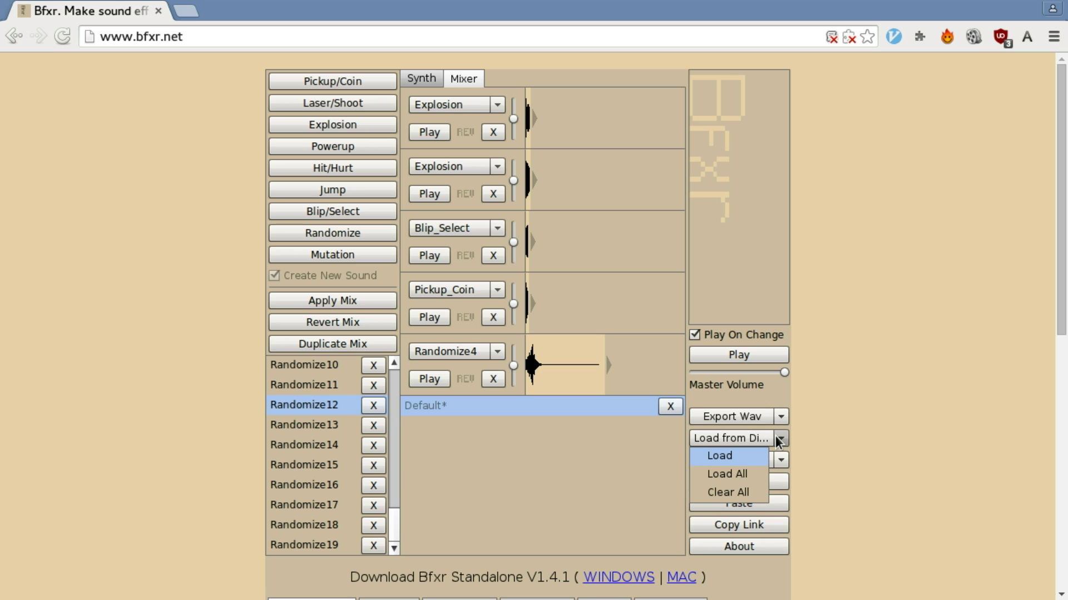
left_click(780, 417)
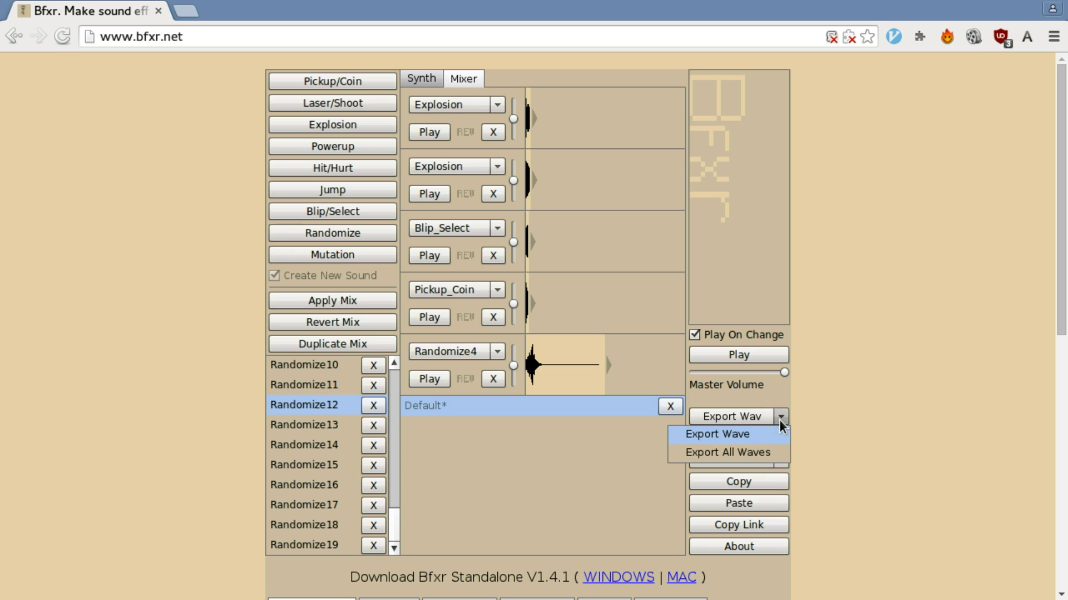
left_click(843, 415)
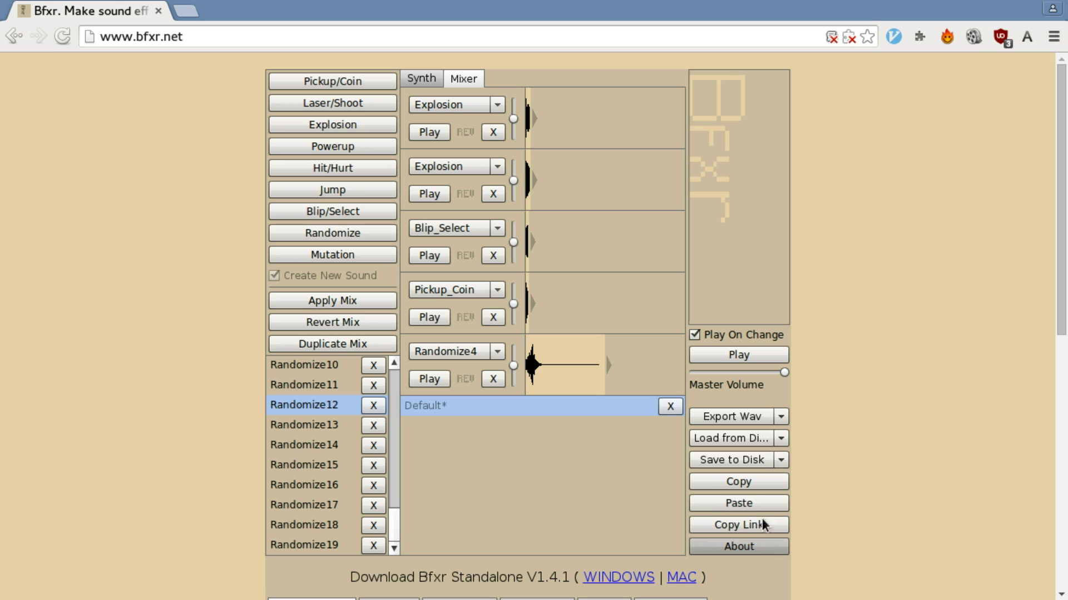
left_click(778, 438)
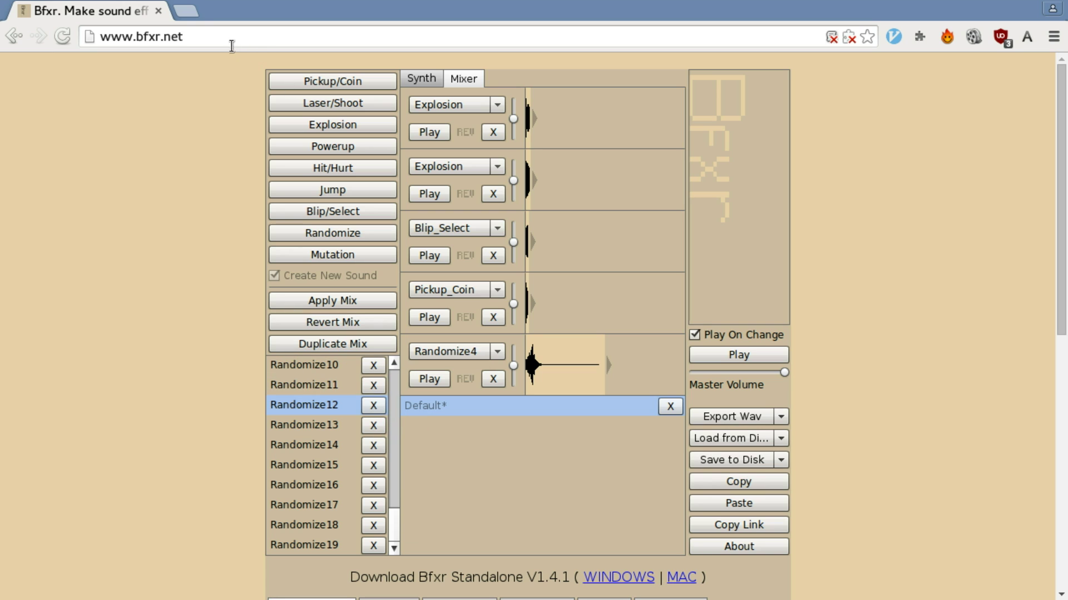
- Reload the Bfxr page, confirm leaving, and enable the Flash plugin
left_click(184, 37)
key("Return")
left_click(616, 202)
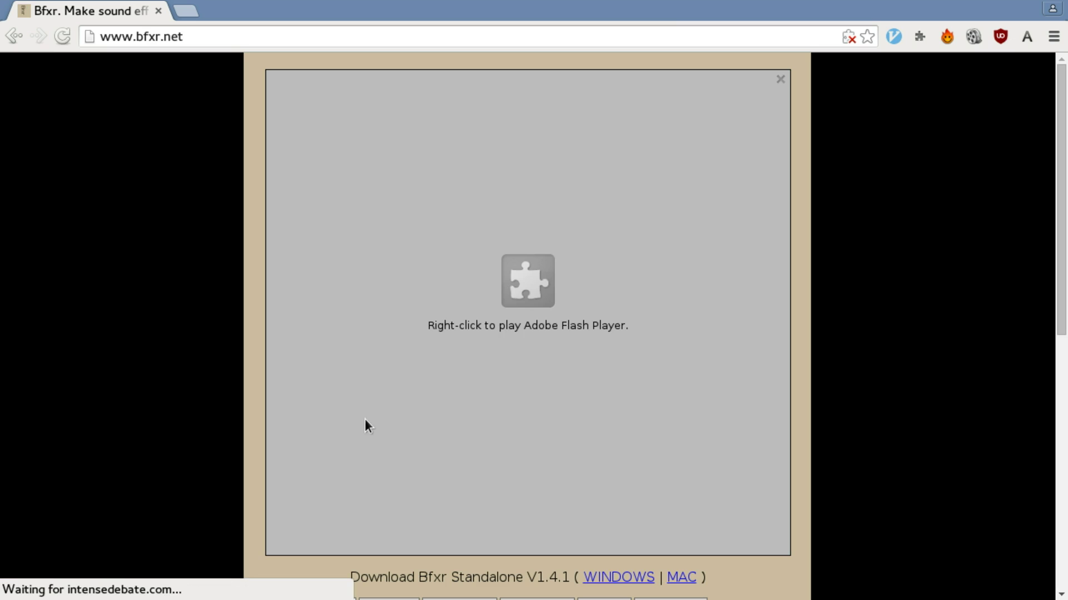
right_click(414, 287)
left_click(448, 329)
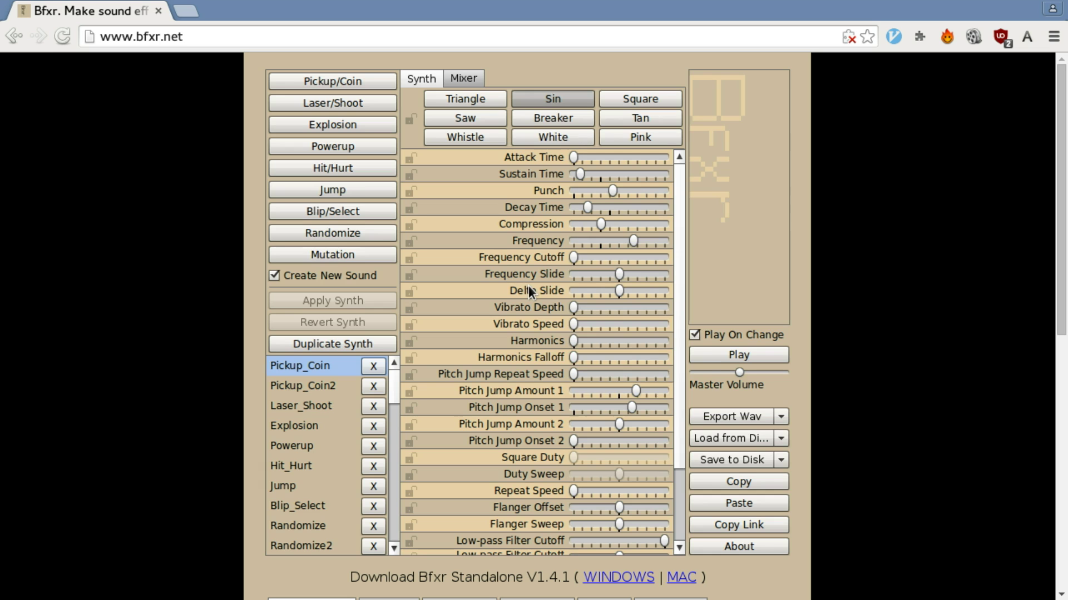
mouse_move(389, 382)
left_mouse_down()
mouse_move(384, 507)
mouse_move(396, 533)
mouse_move(403, 361)
left_mouse_up()
- Generate Explosion4, Laser_Shoot5 and Pickup_Coin6, then open and close the Export Wav dropdown
left_click(326, 125)
left_click(327, 109)
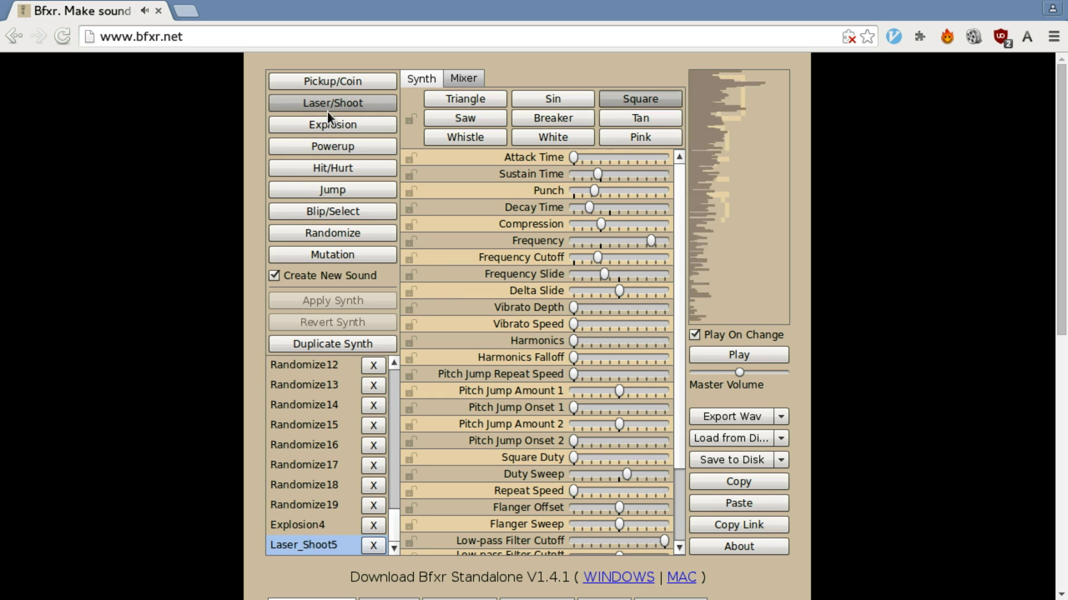
left_click(338, 81)
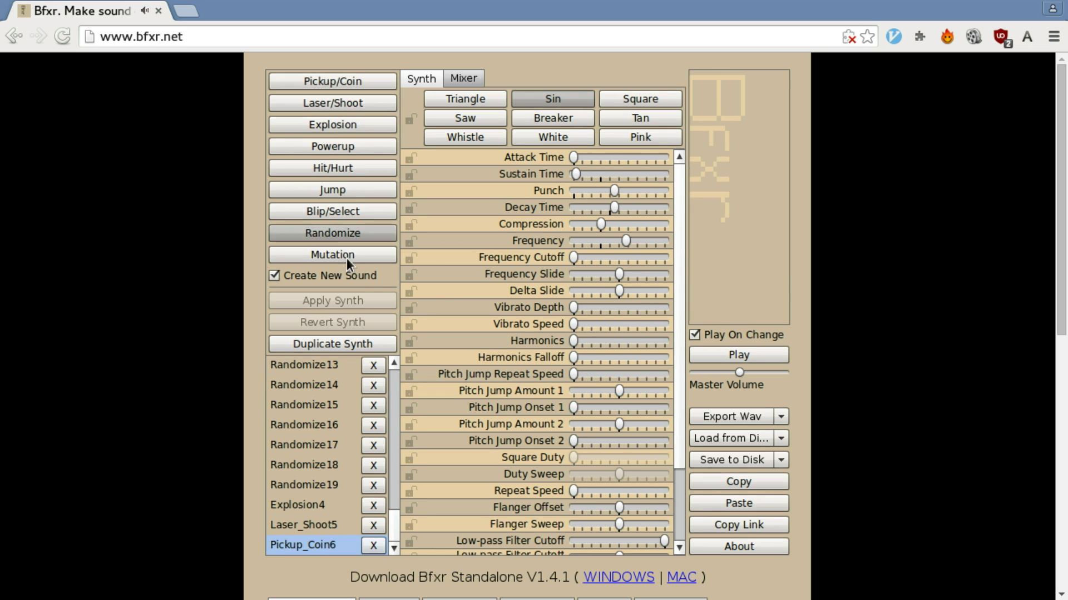
left_click(784, 417)
left_click(834, 357)
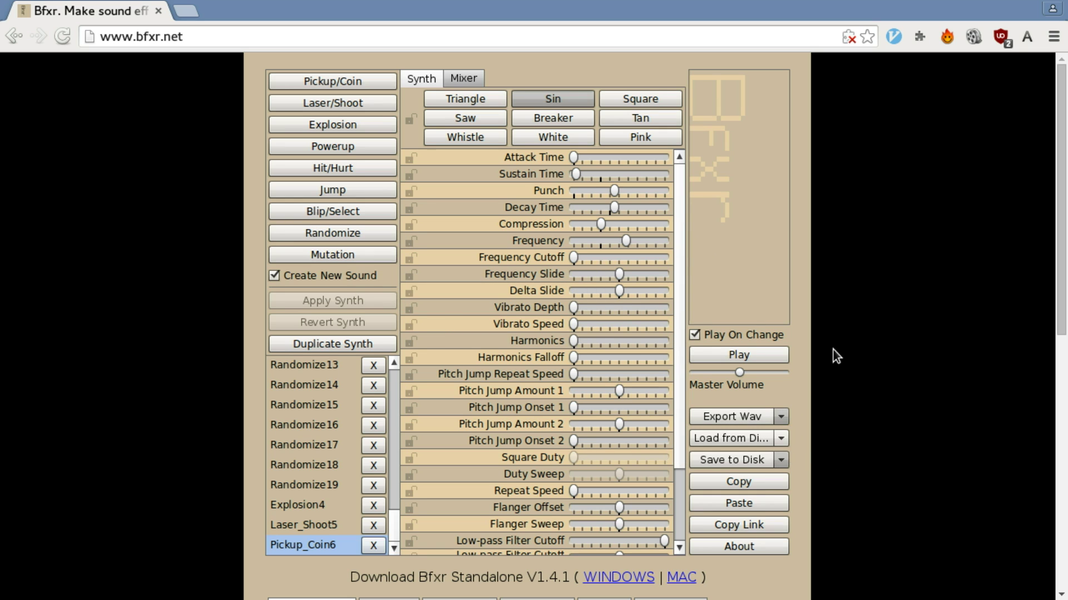
- Show the About box with Bfxr version 1.4.1 and credits
left_click(761, 546)
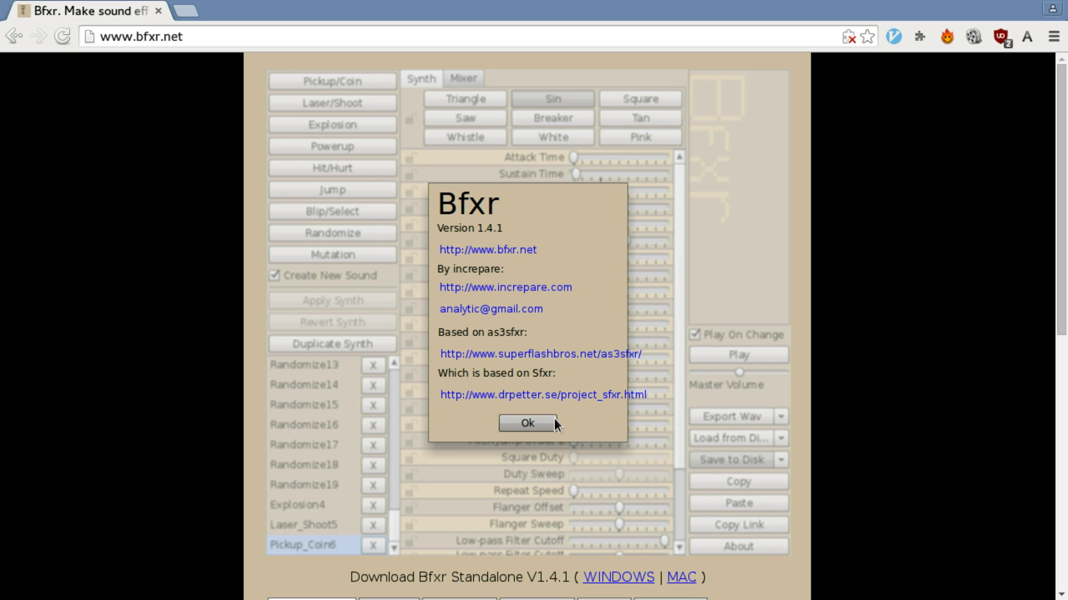